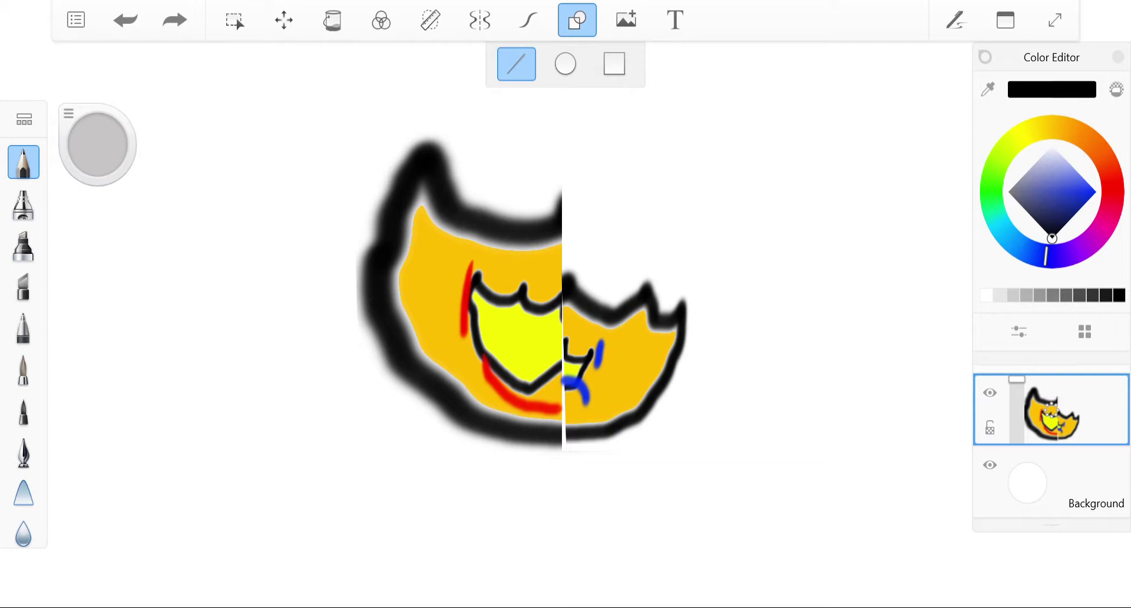
Step: Sample the orange from the character's body and darken it to a dark grey drawing colour
drag(1006, 135, 1047, 109)
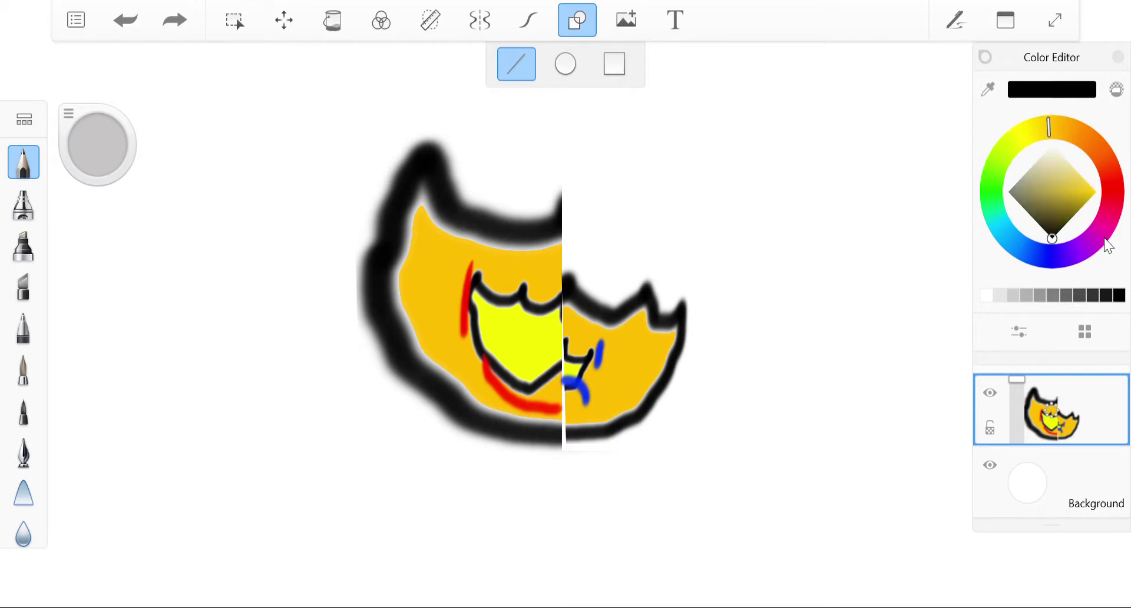
click(1066, 193)
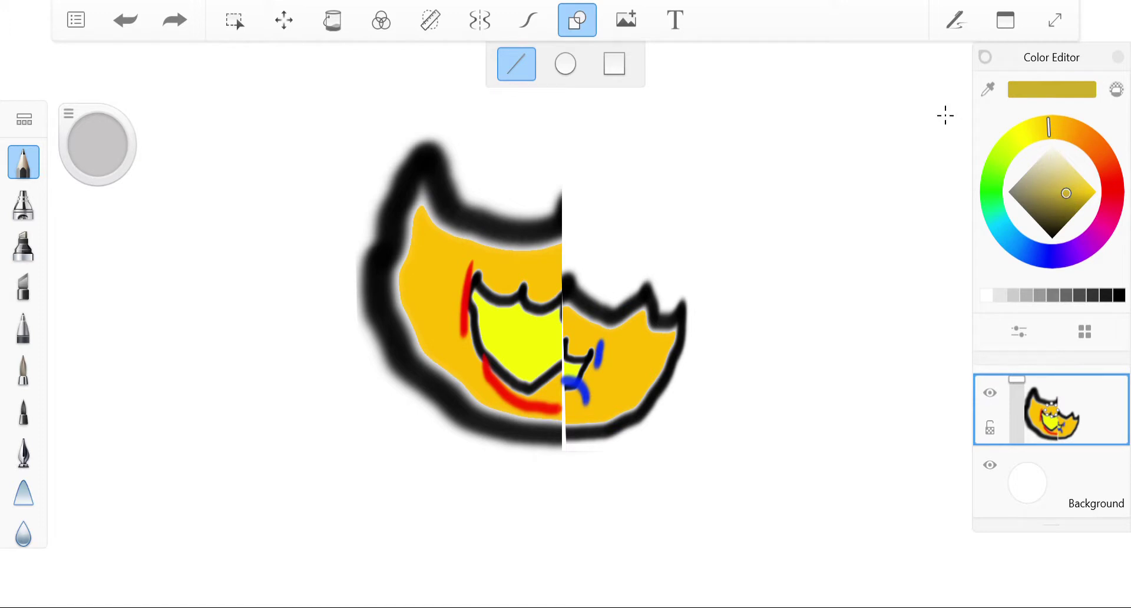
click(990, 89)
drag(715, 311, 648, 365)
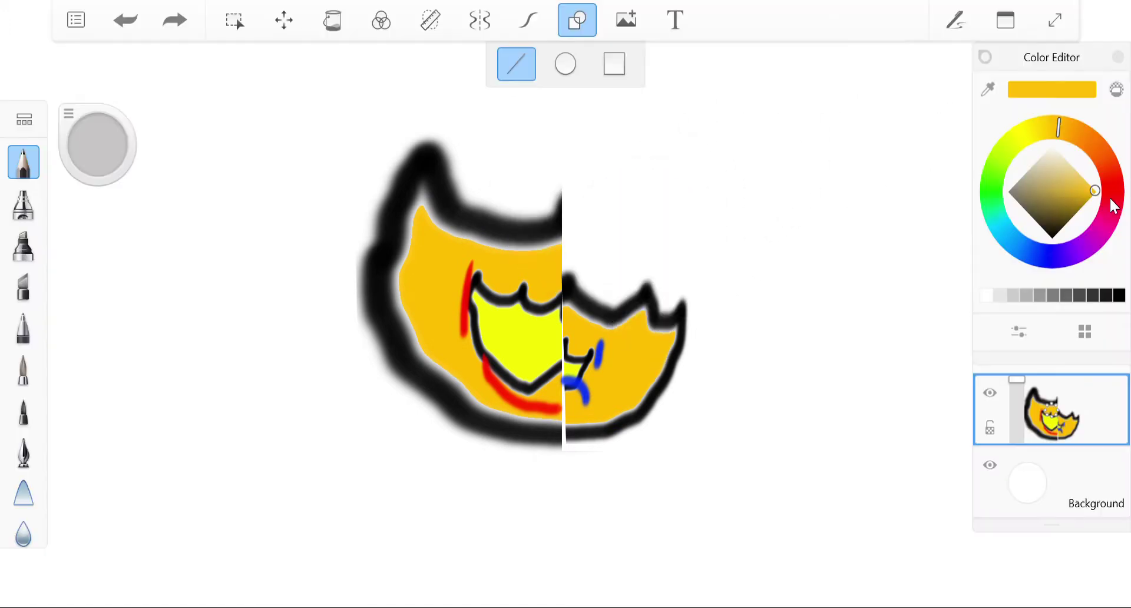
mouse_move(1062, 217)
mouse_down()
mouse_move(1079, 230)
mouse_move(1045, 215)
mouse_move(1075, 196)
mouse_move(1019, 157)
mouse_move(1028, 223)
mouse_move(1055, 245)
mouse_move(1036, 223)
mouse_up()
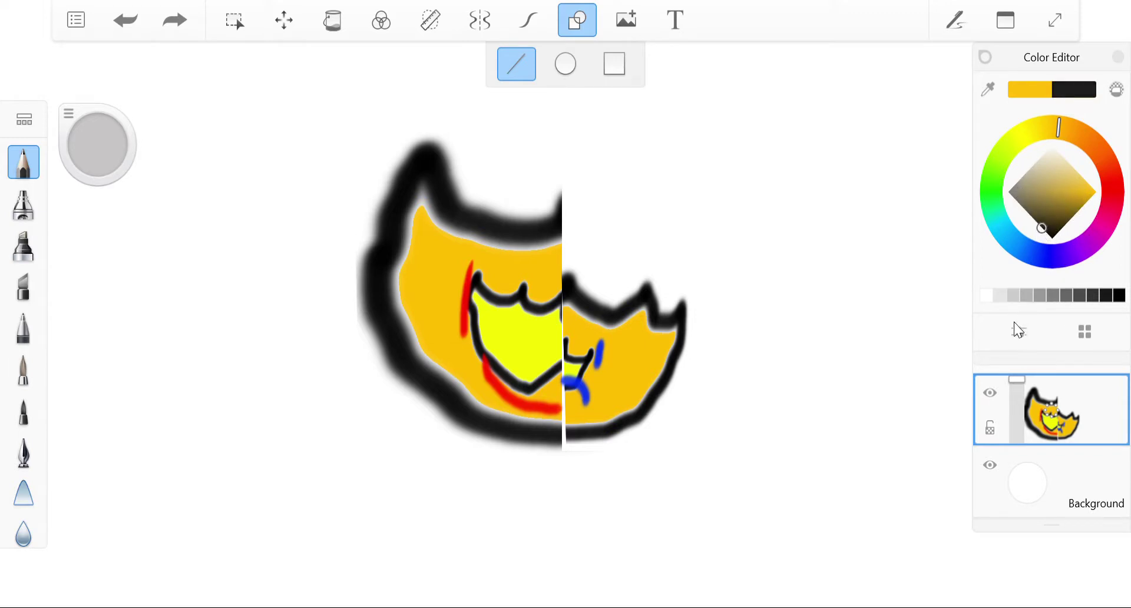
mouse_move(1018, 259)
mouse_down()
mouse_move(1009, 253)
mouse_move(1043, 252)
mouse_move(1057, 319)
mouse_move(1022, 282)
mouse_up()
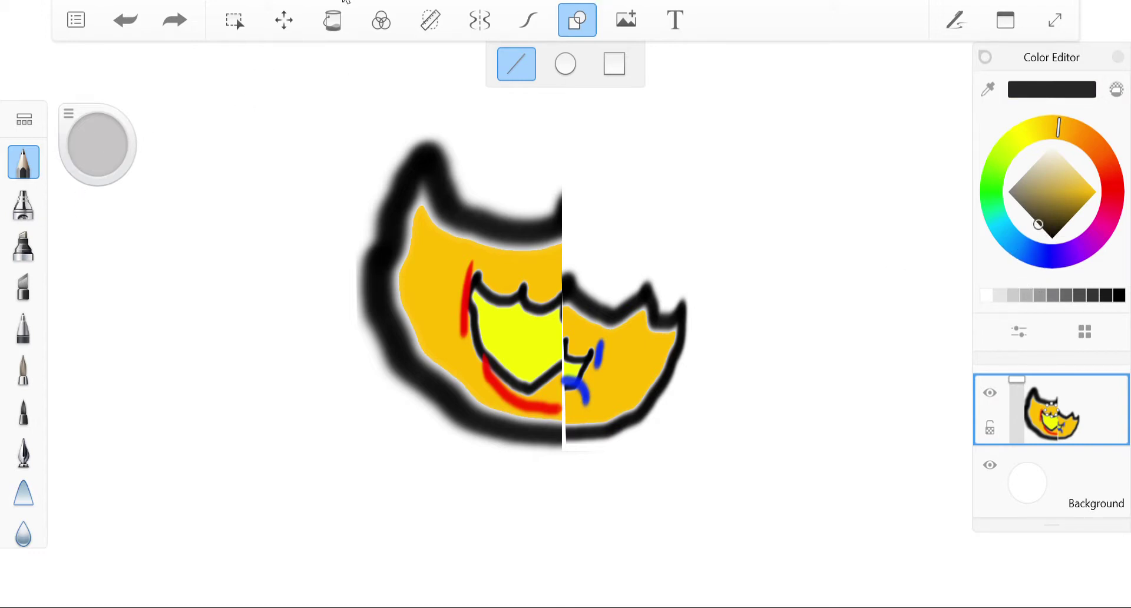
Step: Fill the empty area around the character with a radial gradient centred above the smaller right-hand half
click(332, 20)
click(517, 67)
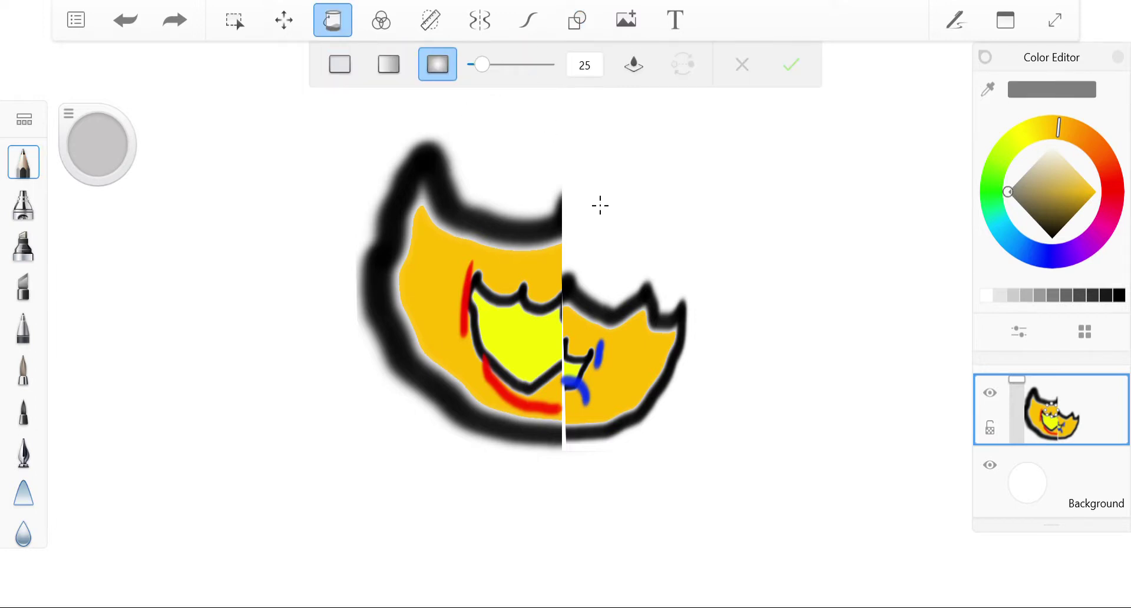
click(597, 203)
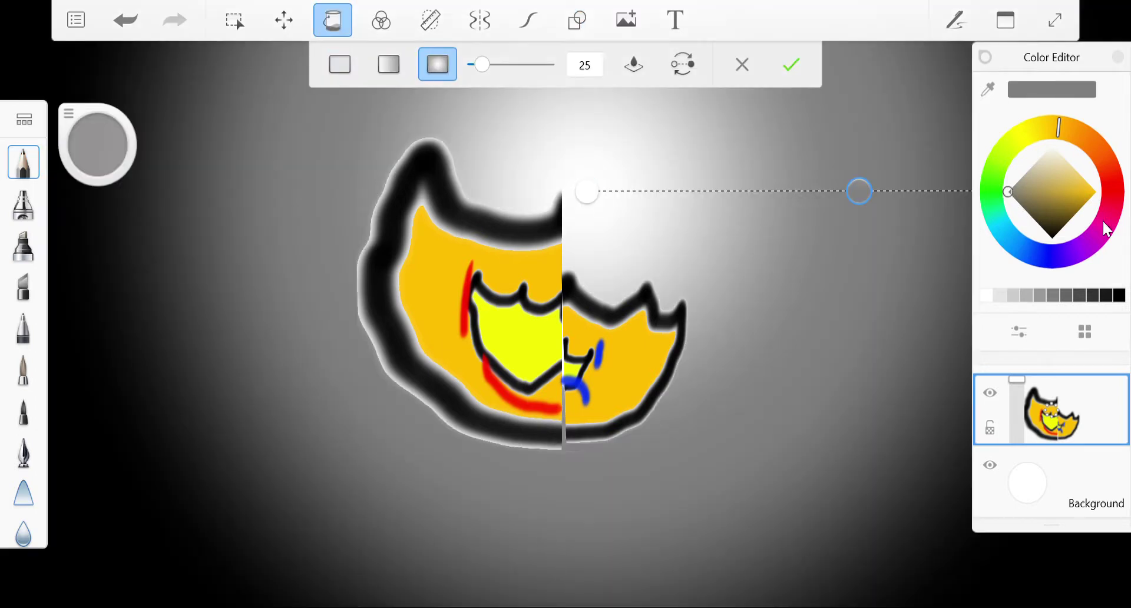
Step: Make the gradient's middle colour dark brown, shift its centre slightly, and preview the canvas full screen
drag(1073, 221, 1067, 219)
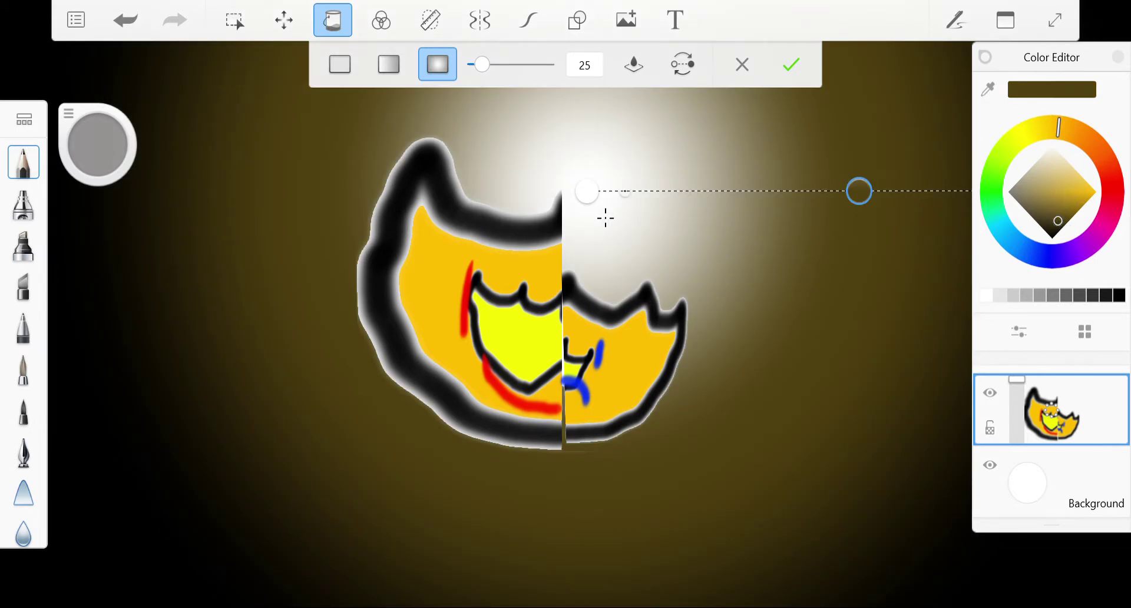
click(587, 191)
drag(599, 212, 613, 190)
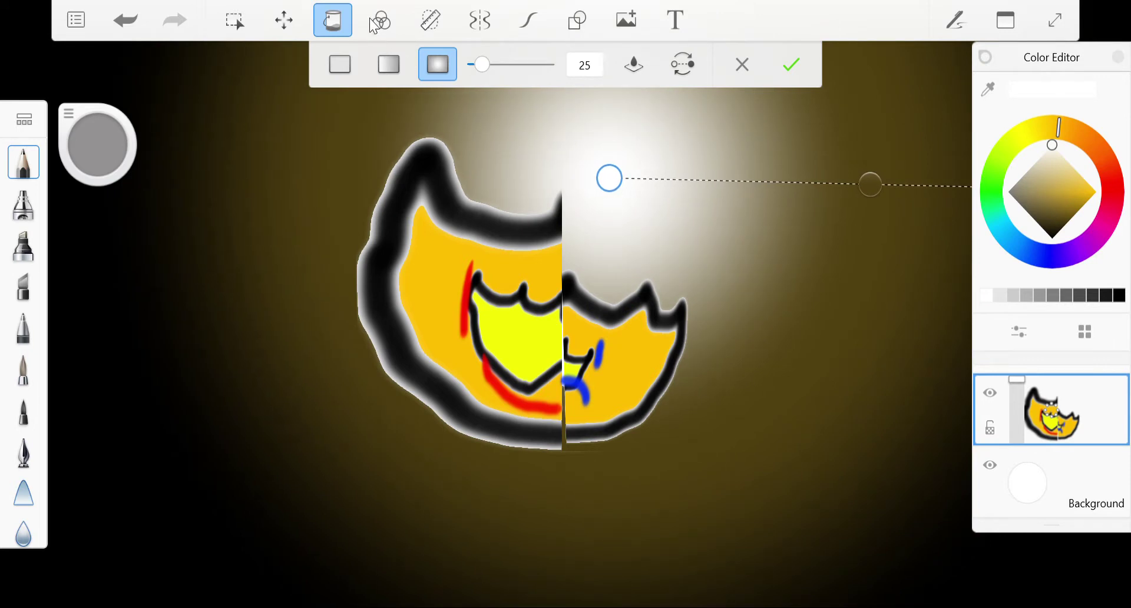
click(1043, 17)
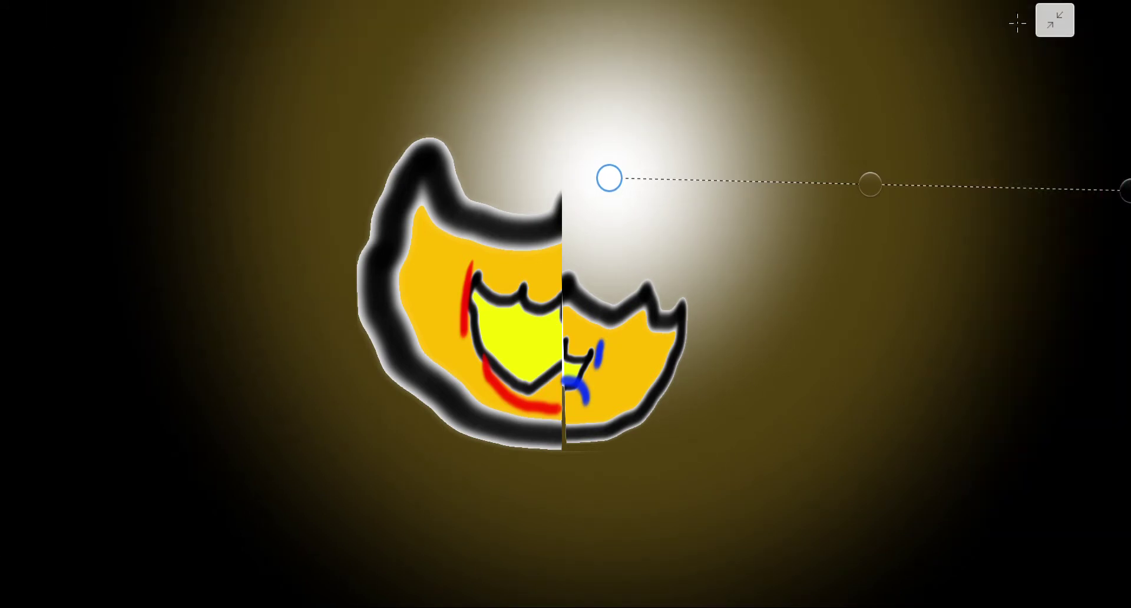
click(1044, 15)
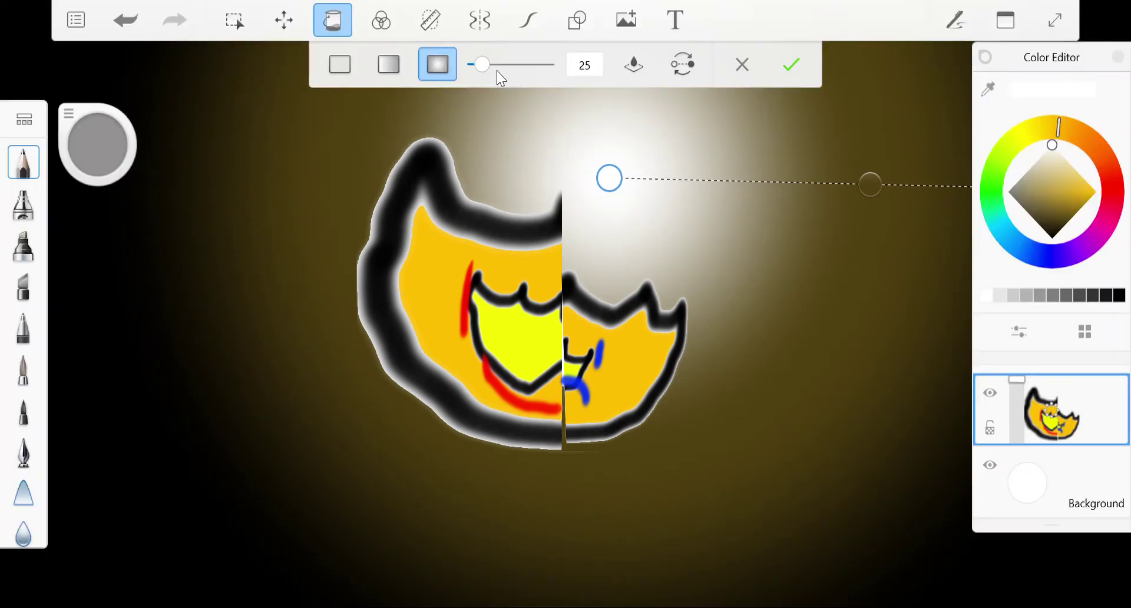
Step: Reverse the gradient so its centre is black and recolour its outer stop to a muted dark brown
click(680, 62)
drag(1091, 203, 1045, 336)
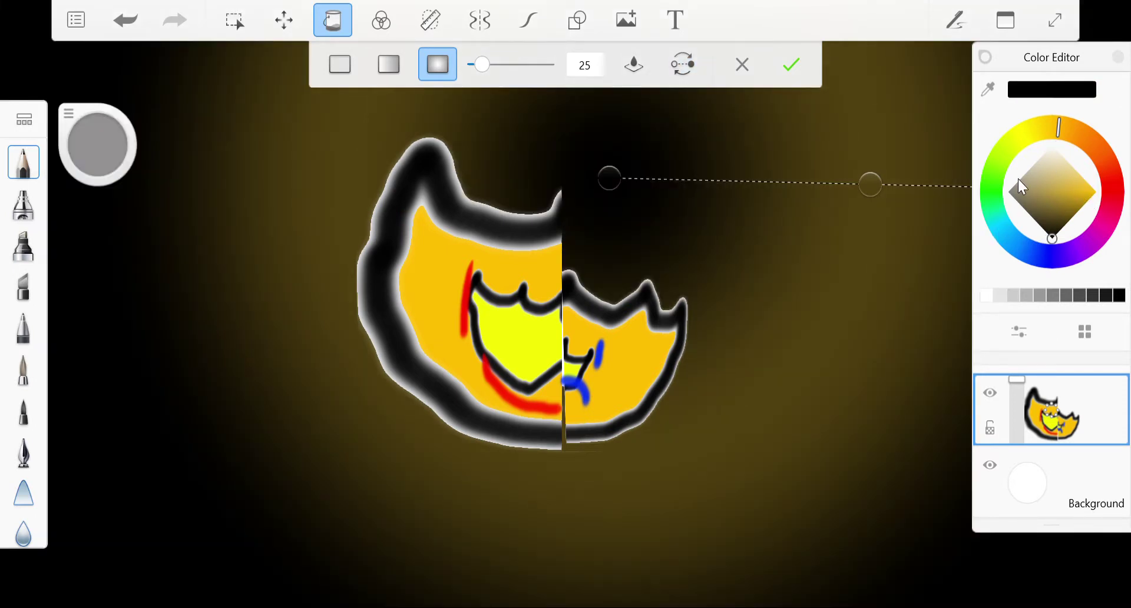
mouse_move(1022, 196)
mouse_down()
mouse_move(1085, 186)
mouse_move(1054, 137)
mouse_move(1044, 178)
mouse_move(985, 227)
mouse_move(921, 192)
mouse_move(934, 211)
mouse_up()
mouse_move(1037, 176)
mouse_down()
mouse_move(1071, 210)
mouse_move(1087, 206)
mouse_move(1048, 222)
mouse_up()
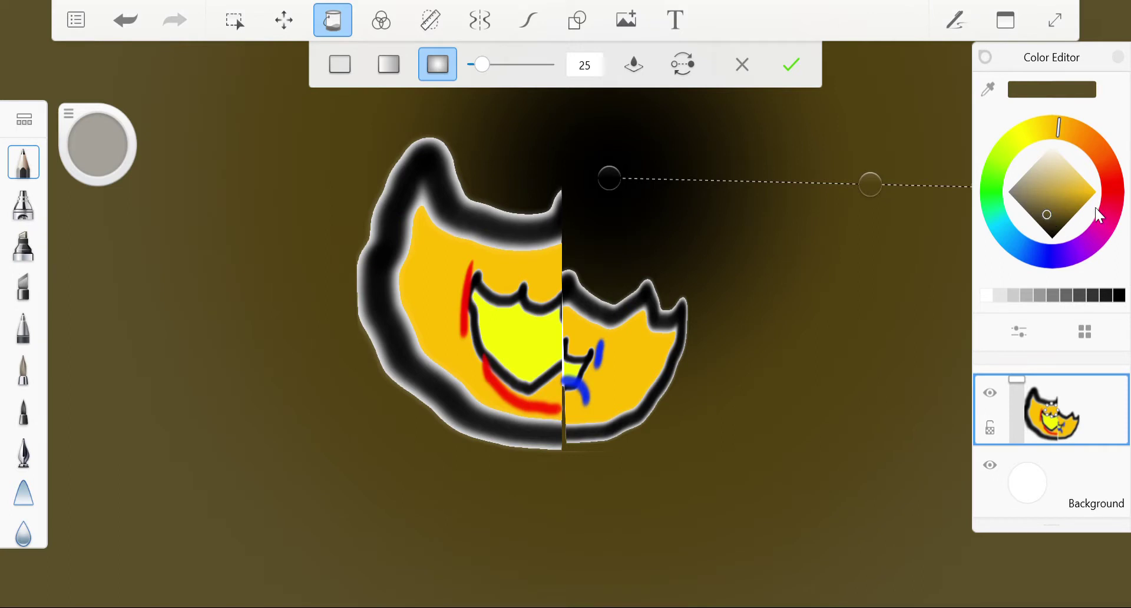
Step: Recolour the gradient's outer stop to dark olive green, starting from the sampled background brown, and apply the fill
click(1106, 182)
drag(1109, 184, 1026, 132)
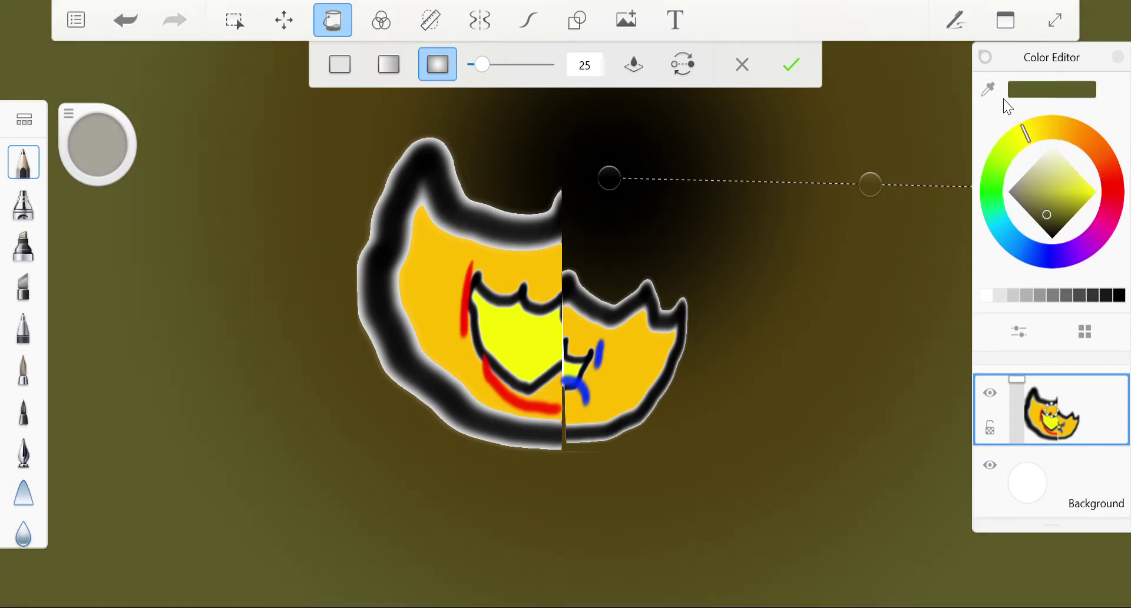
click(984, 87)
drag(997, 106, 795, 375)
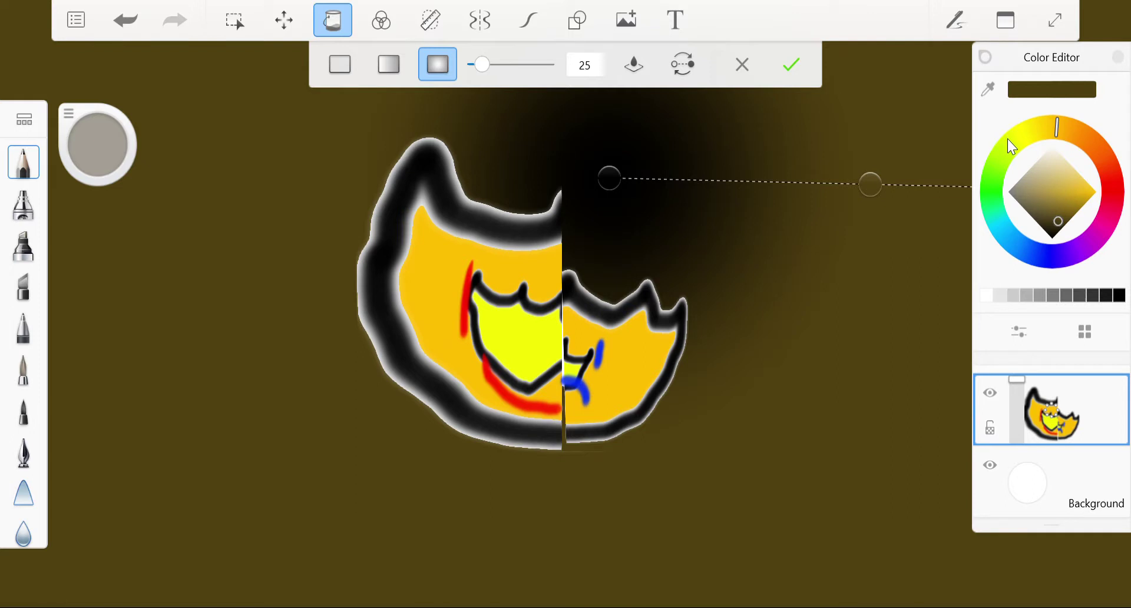
click(1012, 134)
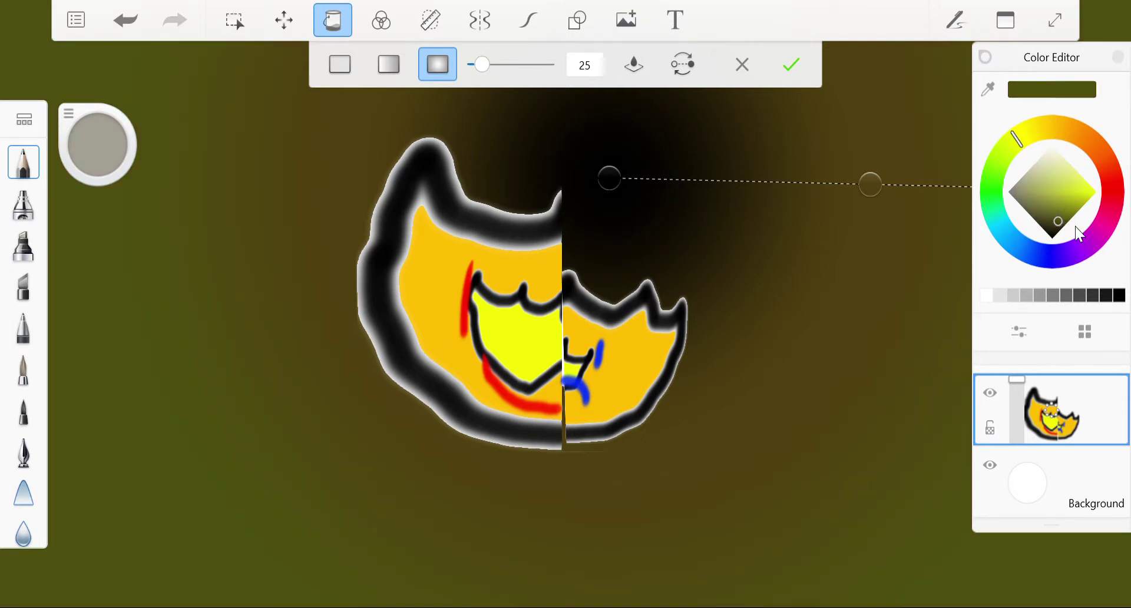
click(340, 33)
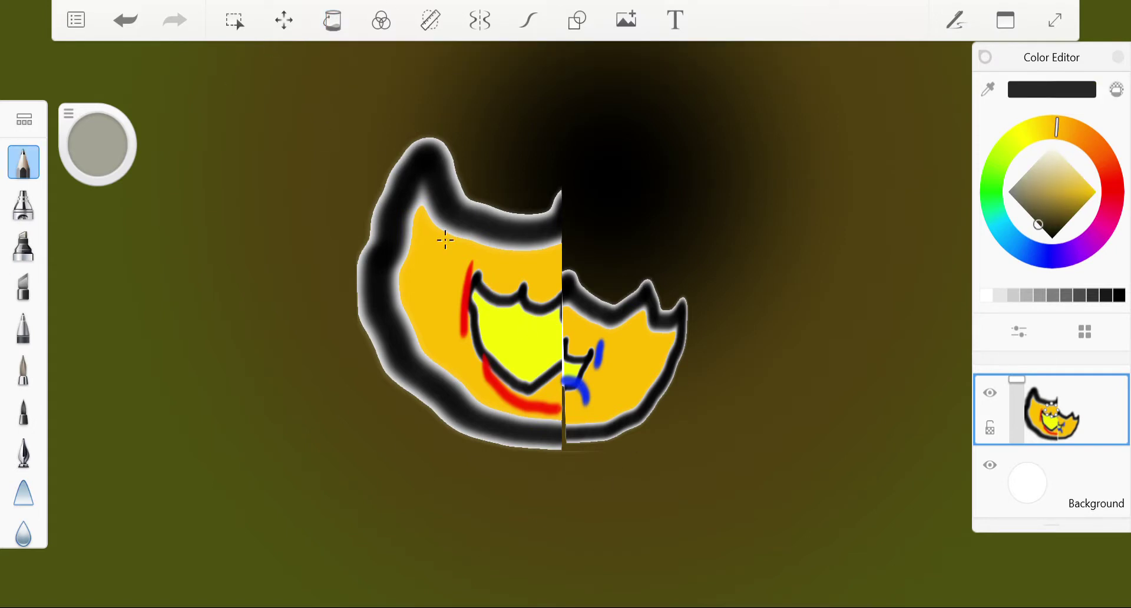
Step: Try a radial gradient fill on the light fringe around the left half's outline
click(333, 20)
click(443, 147)
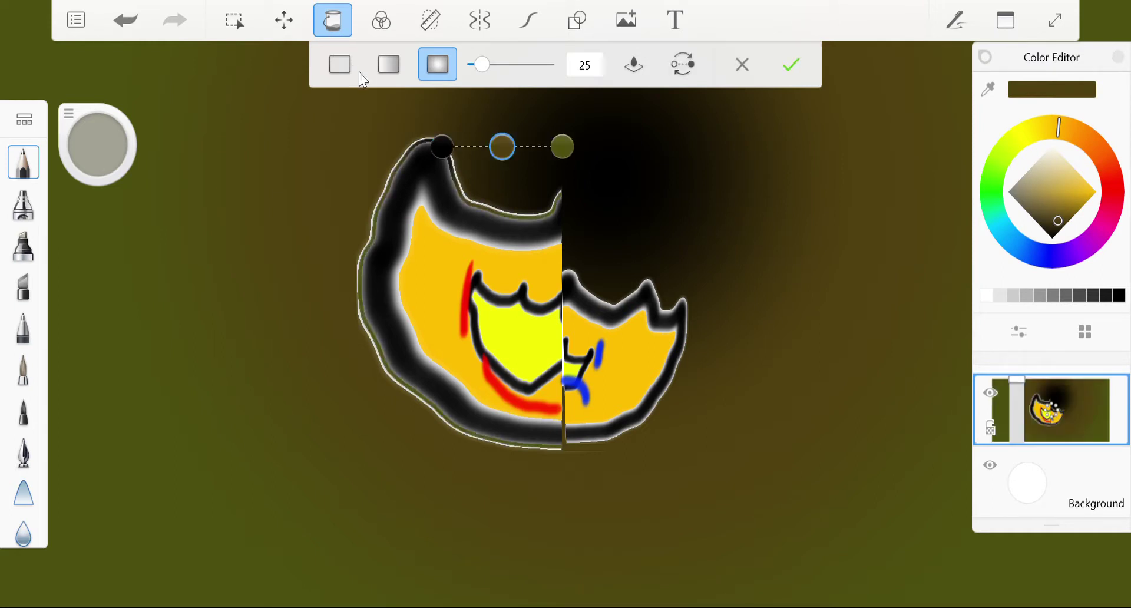
click(126, 20)
Step: Fill the left half's light outer fringe and the character's thick outlines with solid dark grey
click(339, 74)
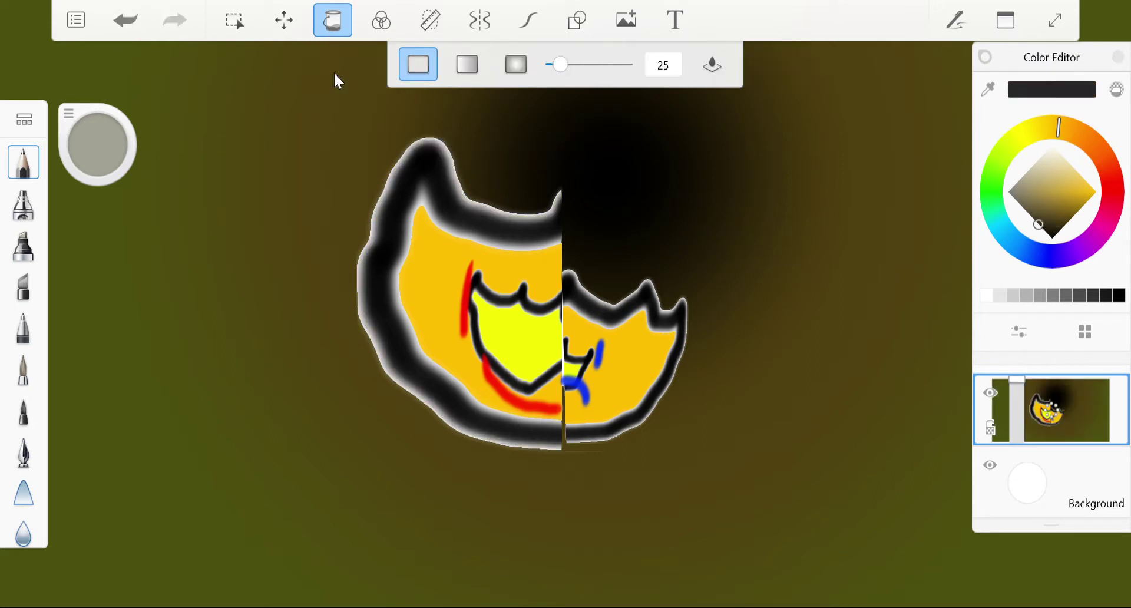
click(471, 202)
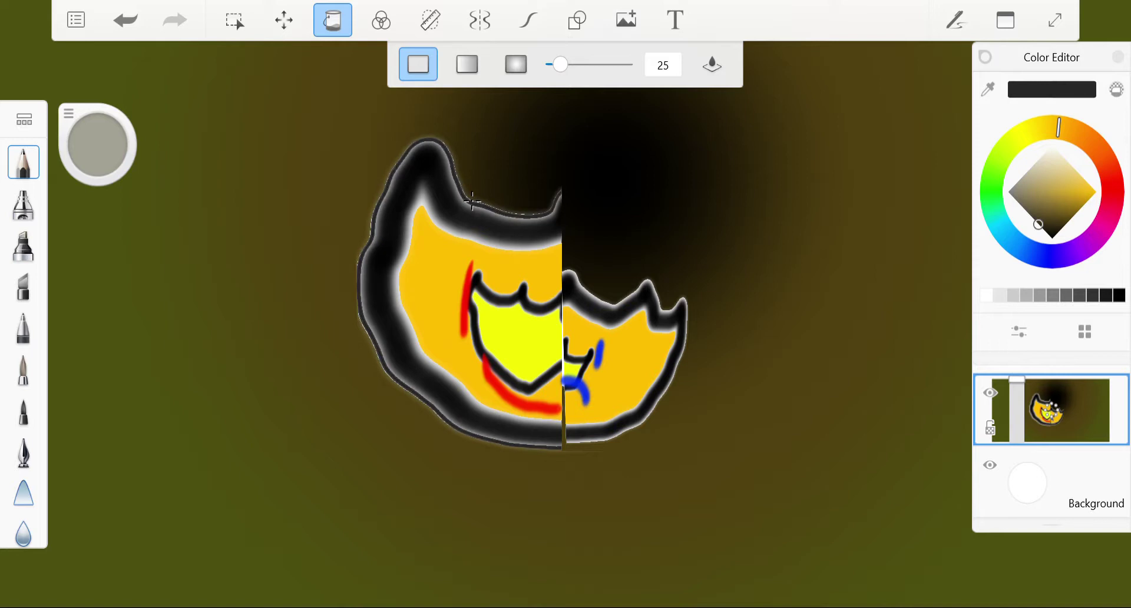
click(589, 298)
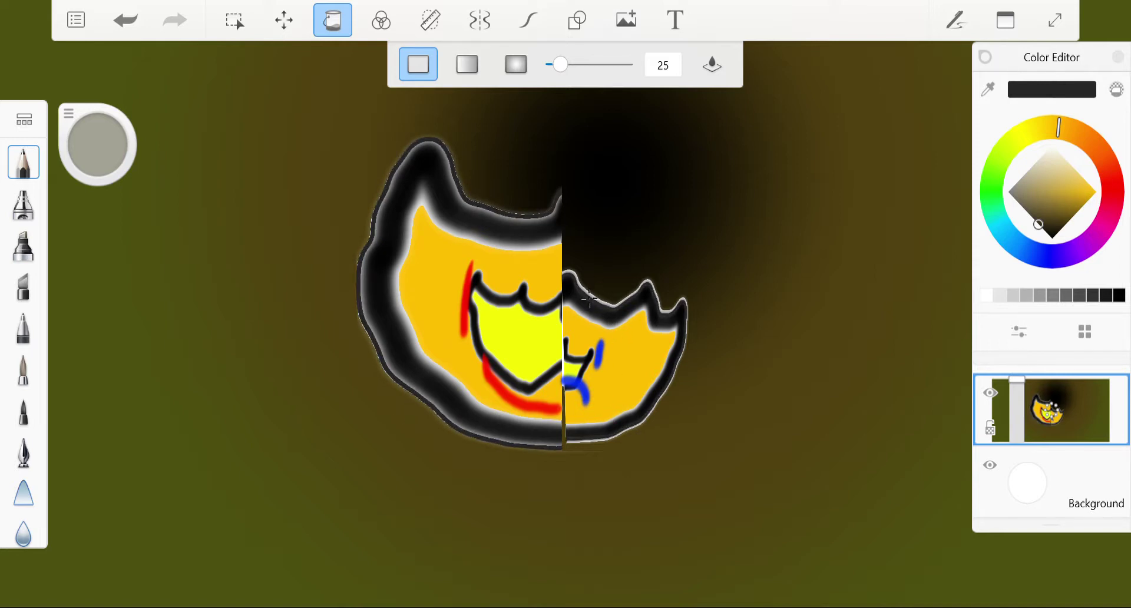
key(ctrl+z)
key(ctrl+z)
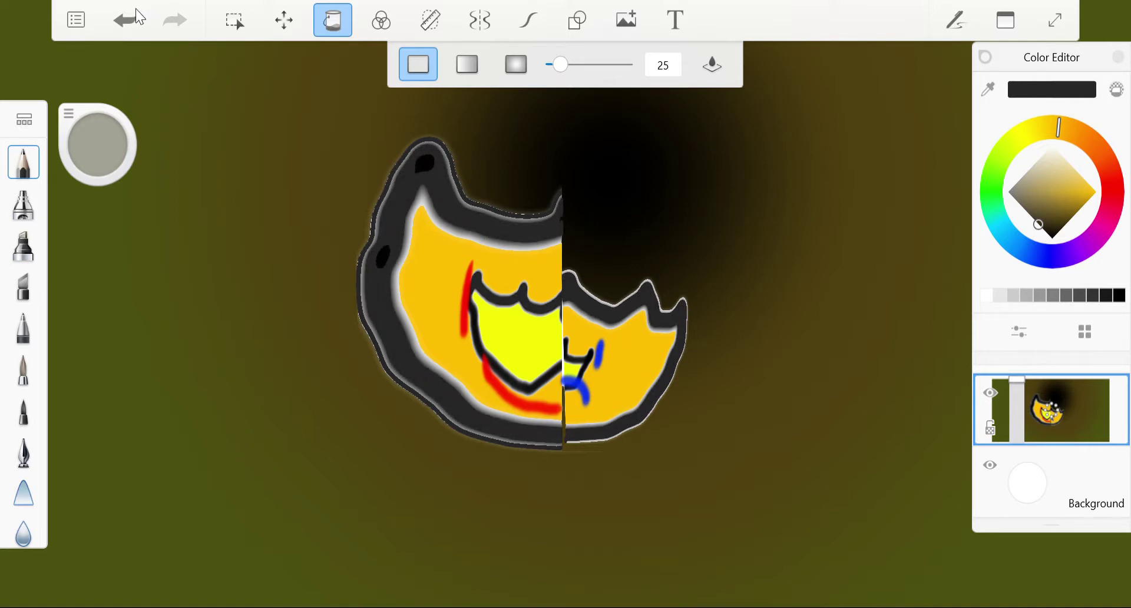
Step: Change the fill colour to black and fill the outlines of the right and left halves with it
drag(1038, 224, 1052, 238)
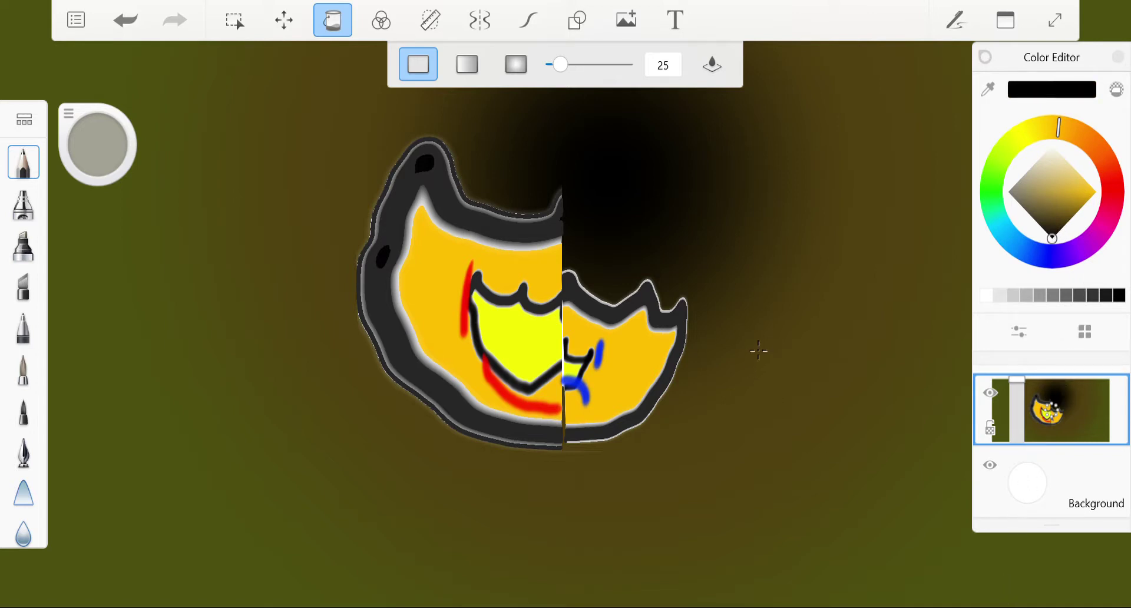
click(683, 328)
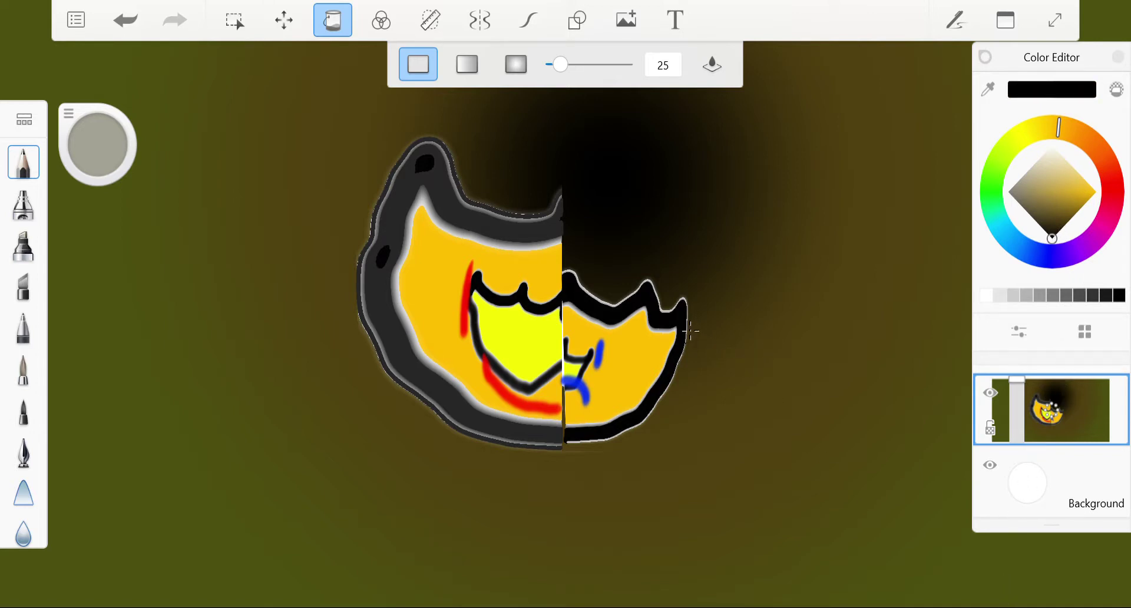
click(476, 230)
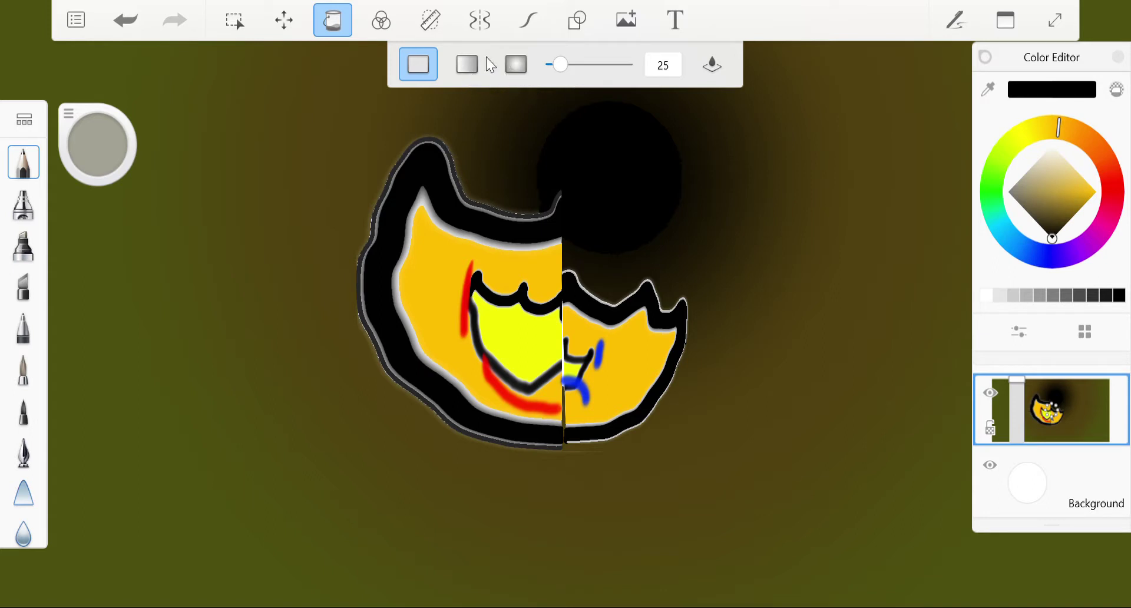
Step: Try filling the outer background with black while sampling all layers
click(710, 66)
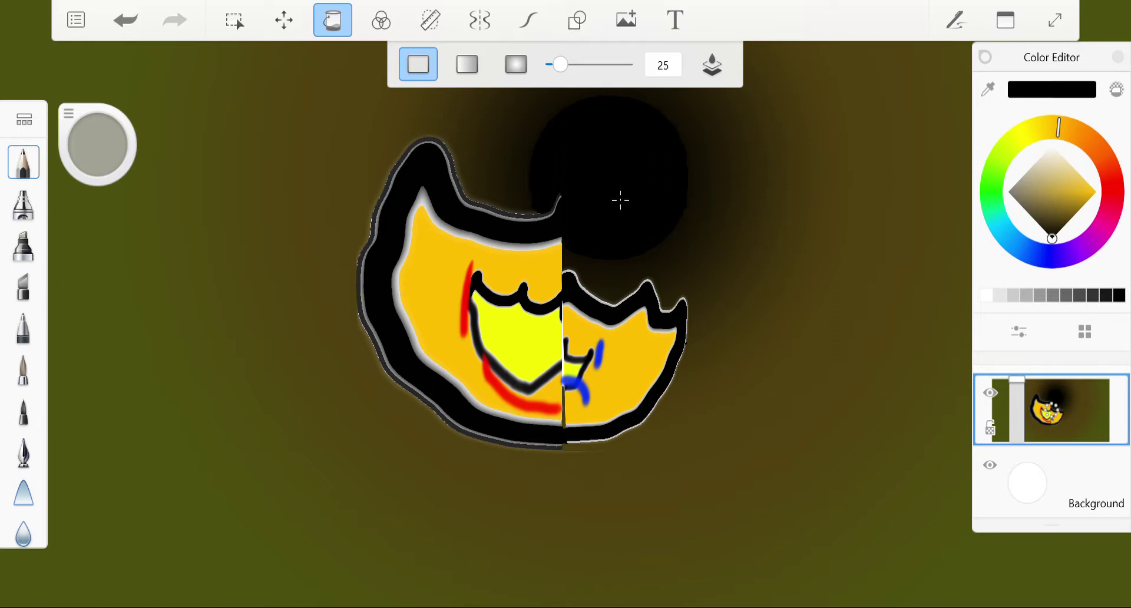
click(159, 130)
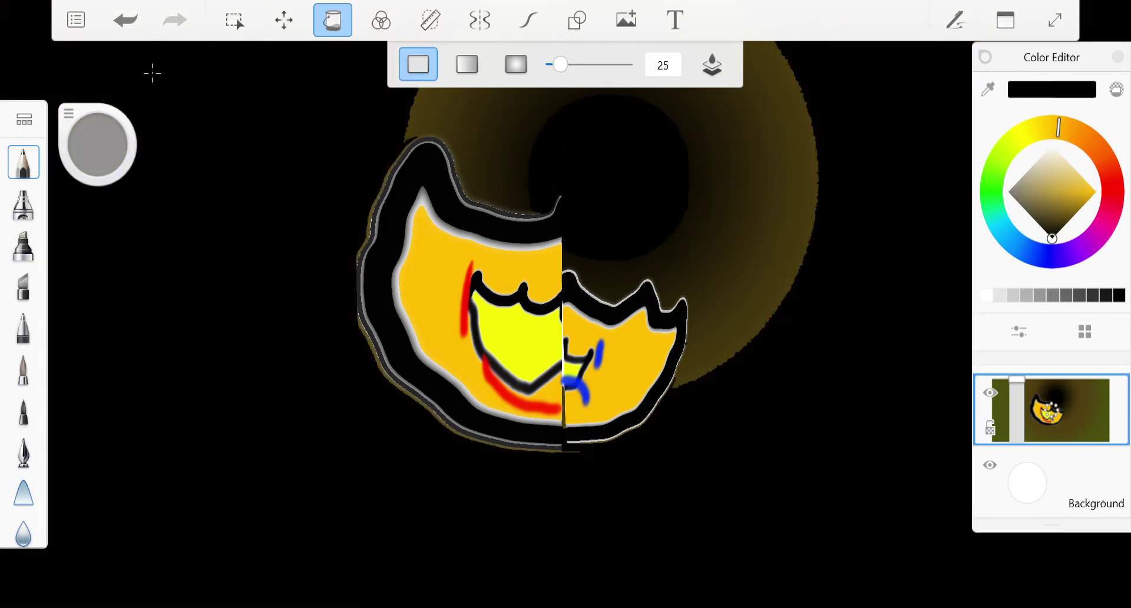
click(129, 21)
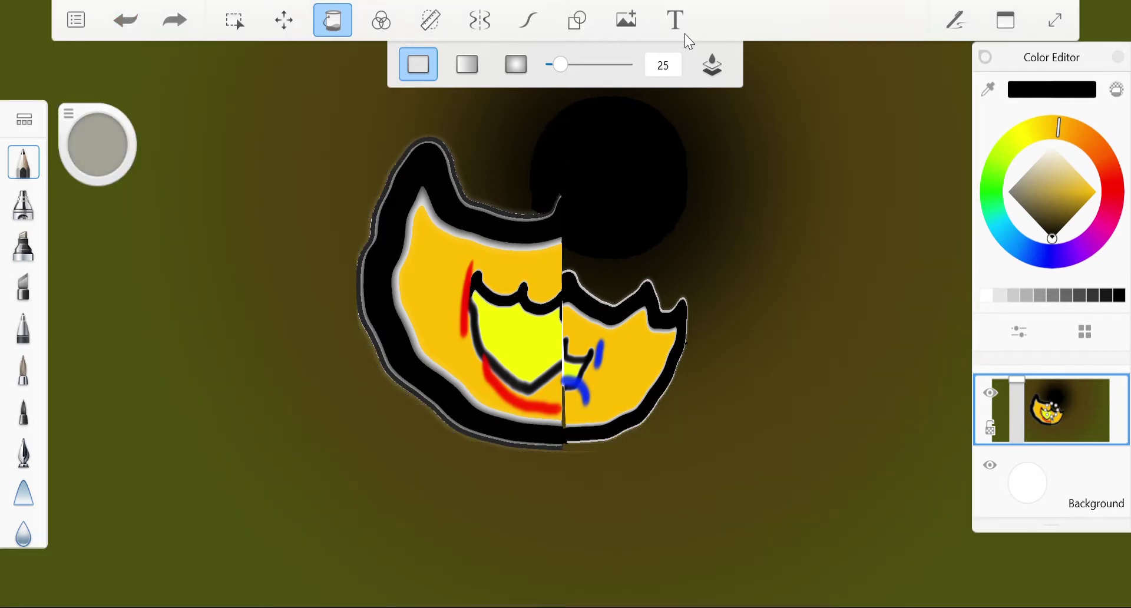
click(714, 64)
Step: Undo the black fills back past the background circle, redo the left outline's black fill, and exit the fill tool
click(135, 29)
click(135, 26)
click(134, 24)
click(133, 23)
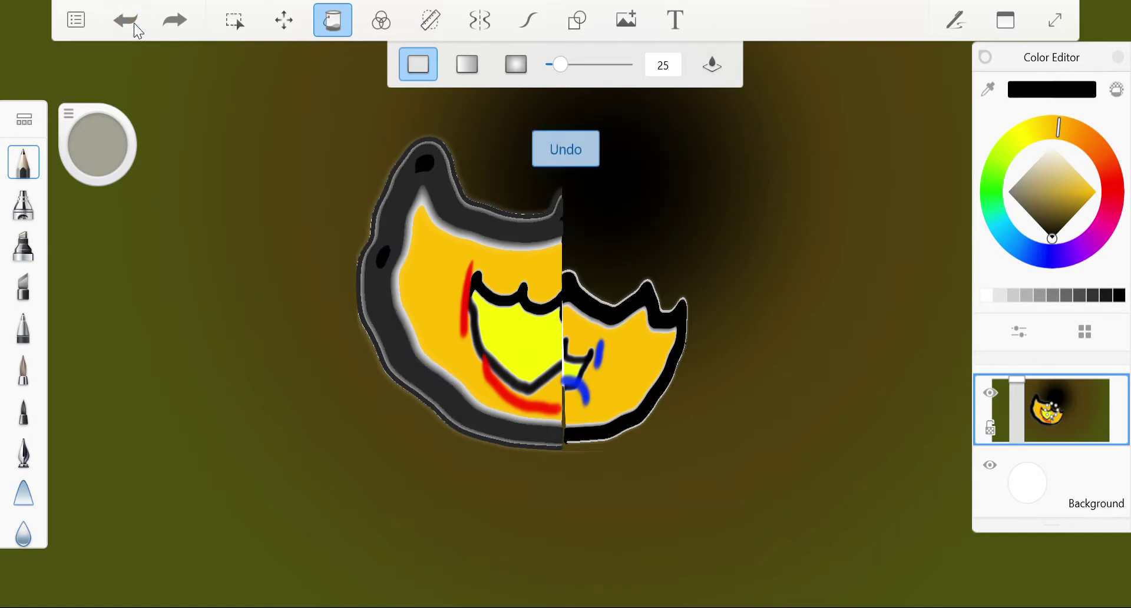
click(170, 24)
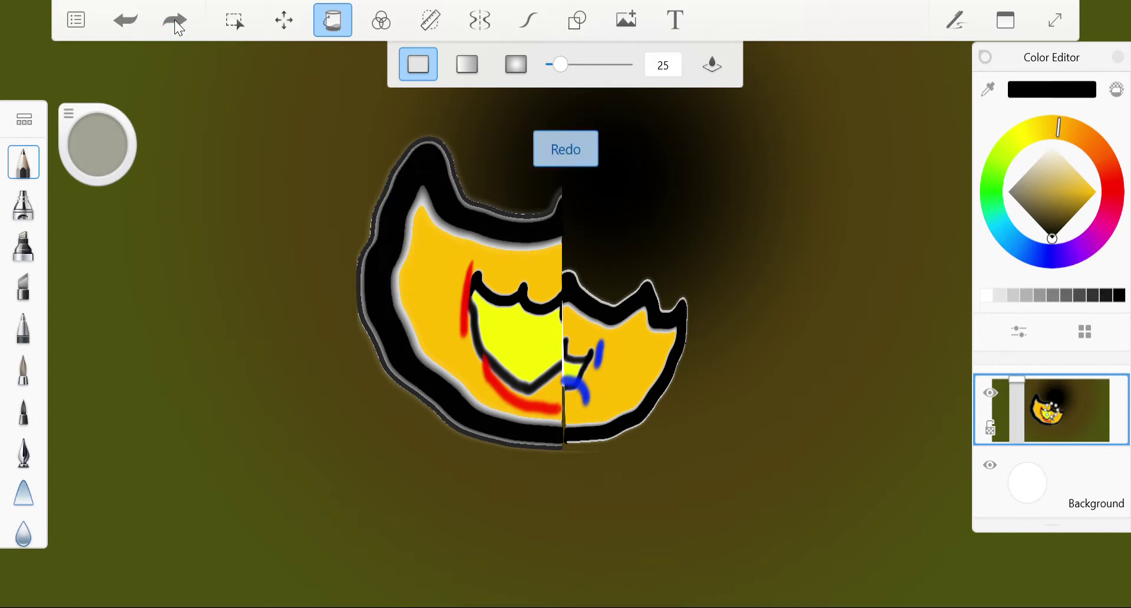
click(338, 25)
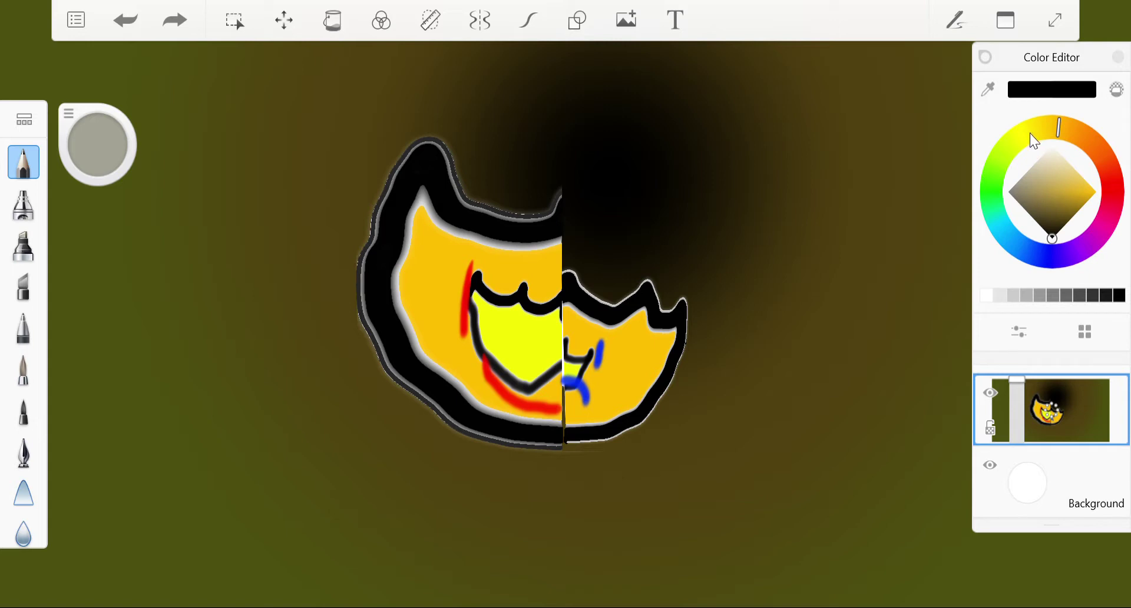
Step: Try painting a near-white fast-forward symbol of two solid triangles in the canvas's upper-left area
click(1044, 170)
mouse_move(1044, 168)
mouse_down()
mouse_move(1060, 125)
mouse_move(1045, 105)
mouse_up()
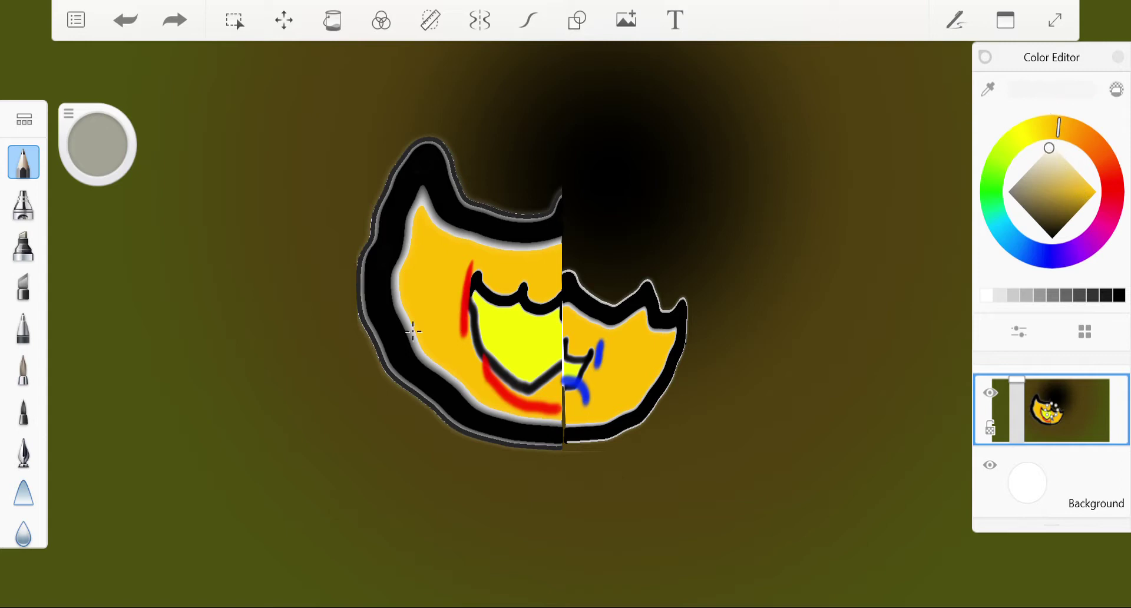
mouse_move(158, 82)
mouse_down()
mouse_move(154, 162)
mouse_move(201, 116)
mouse_move(161, 78)
mouse_move(180, 105)
mouse_move(165, 89)
mouse_move(176, 152)
mouse_move(170, 127)
mouse_move(187, 106)
mouse_move(199, 125)
mouse_move(189, 145)
mouse_move(195, 99)
mouse_move(177, 106)
mouse_move(182, 120)
mouse_move(171, 106)
mouse_move(162, 113)
mouse_move(187, 117)
mouse_up()
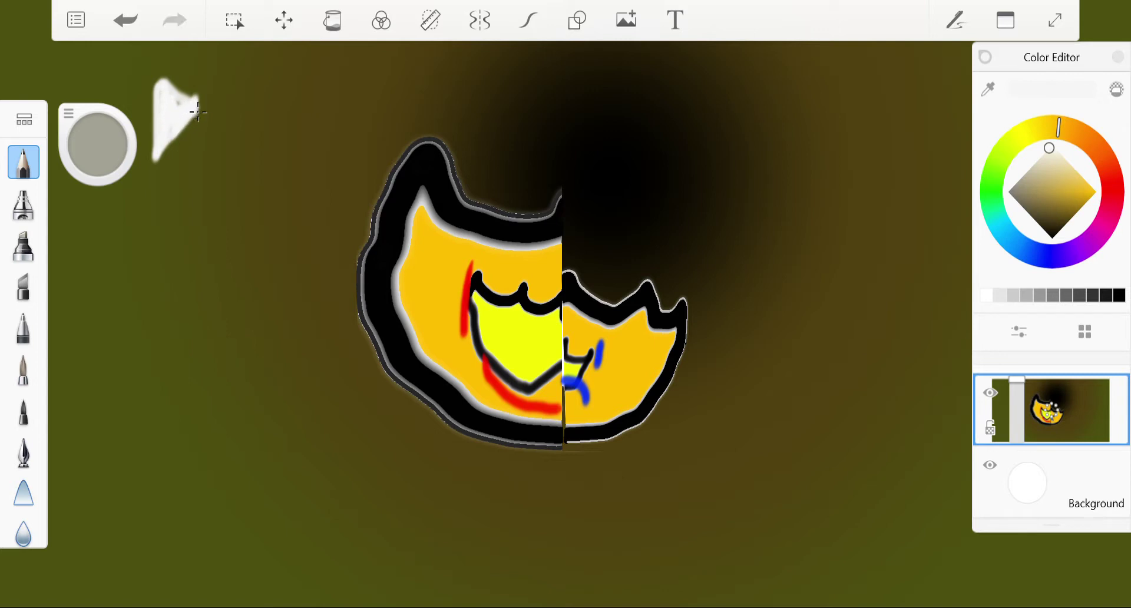
mouse_move(205, 130)
mouse_down()
mouse_move(212, 142)
mouse_move(198, 118)
mouse_move(204, 101)
mouse_move(210, 152)
mouse_move(195, 217)
mouse_move(170, 175)
mouse_up()
click(125, 21)
mouse_move(201, 179)
mouse_down()
mouse_move(209, 100)
mouse_move(237, 139)
mouse_move(193, 161)
mouse_move(206, 172)
mouse_move(257, 145)
mouse_move(211, 102)
mouse_up()
mouse_move(247, 124)
mouse_down()
mouse_move(219, 149)
mouse_move(247, 145)
mouse_move(219, 141)
mouse_move(217, 115)
mouse_move(200, 142)
mouse_up()
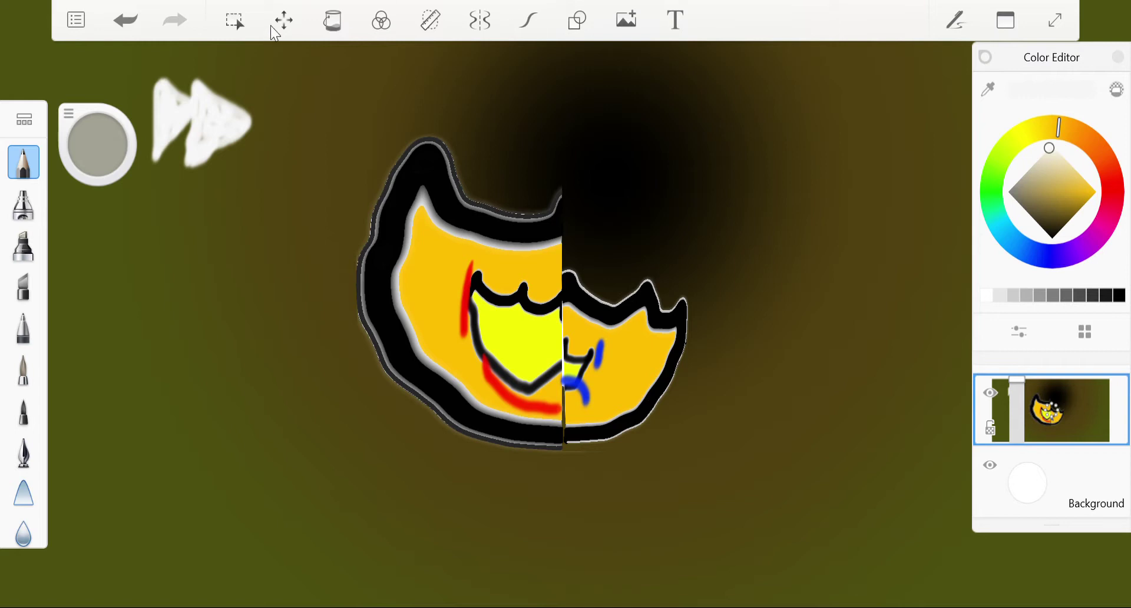
click(116, 15)
click(115, 14)
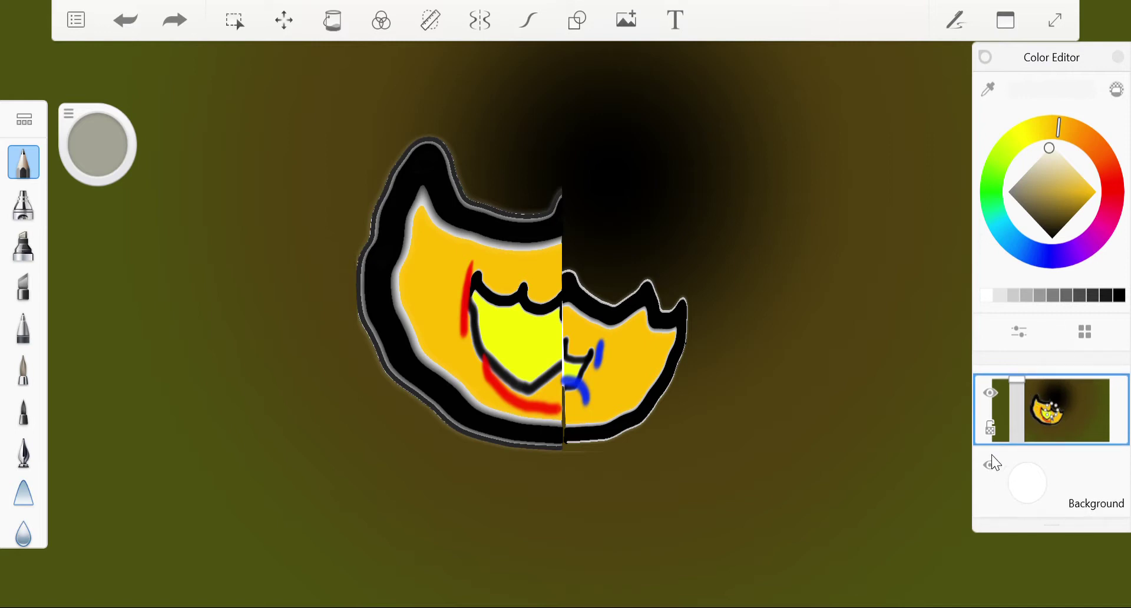
Step: Add a new layer and paint near-white outlines of two adjoining right-pointing triangles in the canvas's upper-left area
click(991, 433)
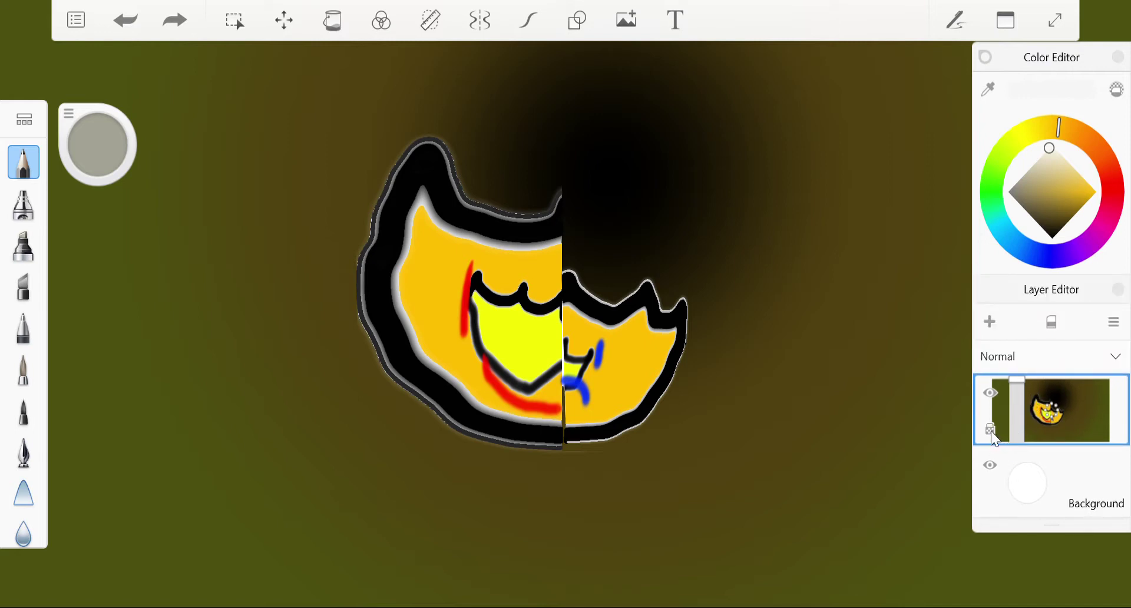
click(990, 321)
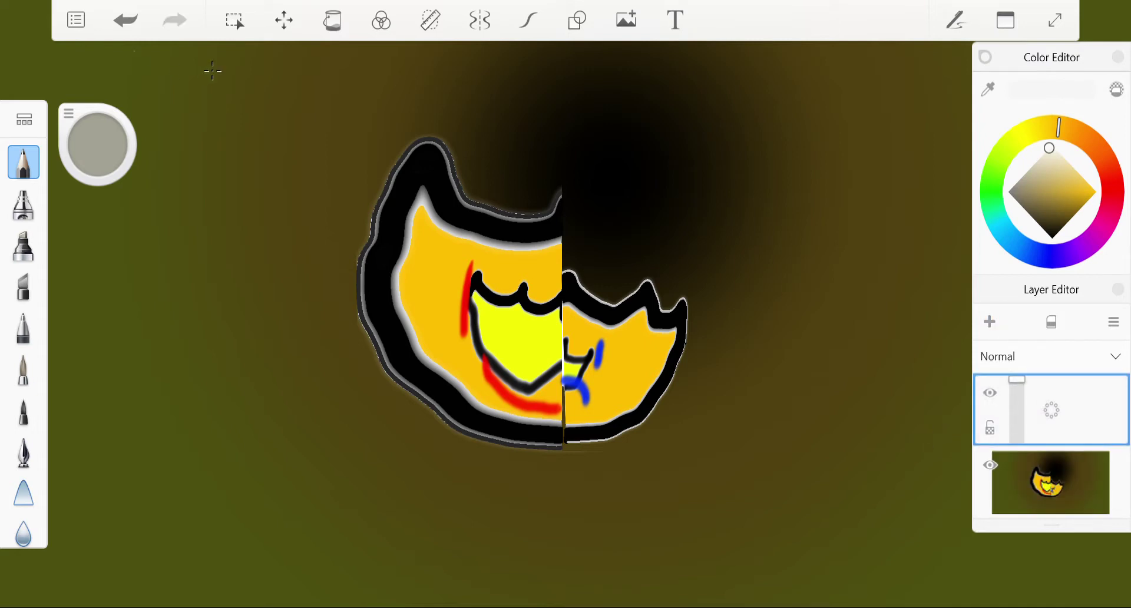
drag(121, 59, 149, 143)
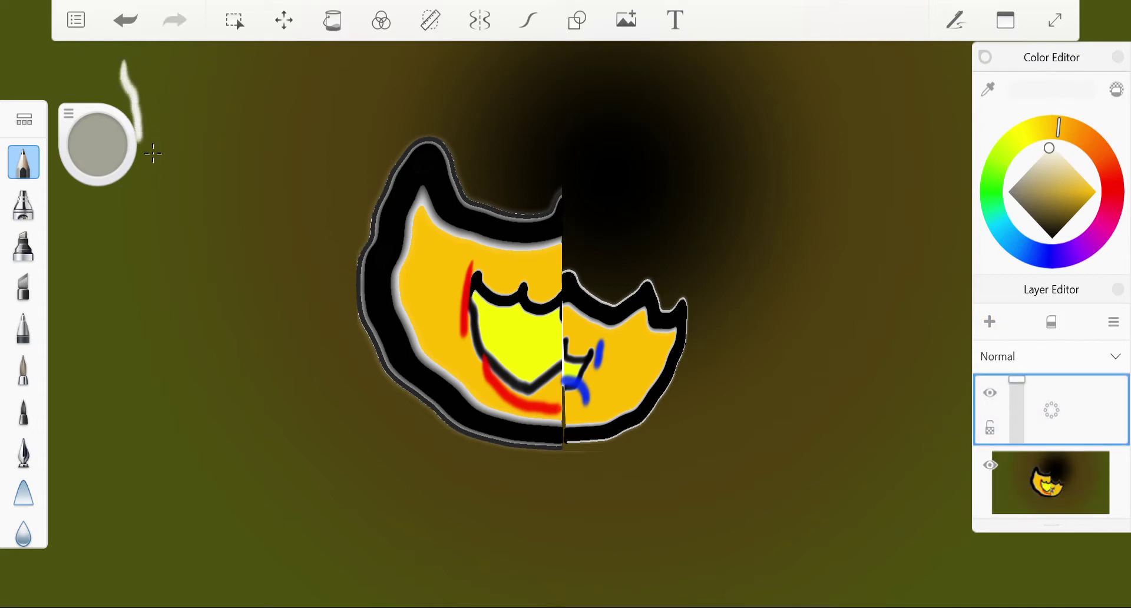
click(126, 21)
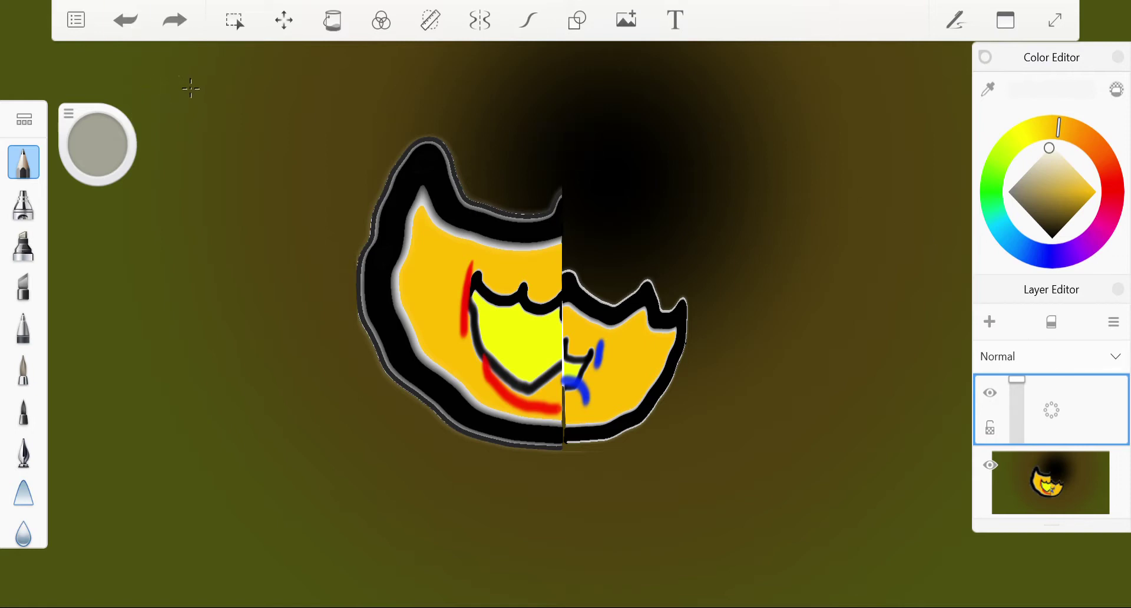
mouse_move(194, 114)
mouse_down()
mouse_move(207, 171)
mouse_move(266, 119)
mouse_move(178, 78)
mouse_up()
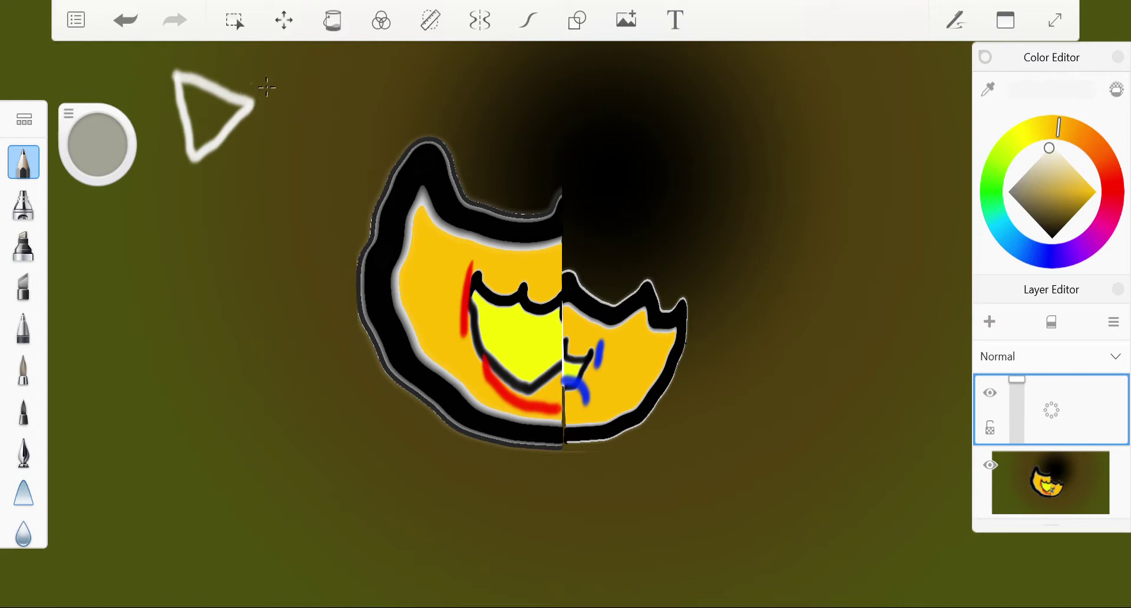
mouse_move(267, 86)
mouse_down()
mouse_move(263, 146)
mouse_move(275, 165)
mouse_move(307, 111)
mouse_move(263, 78)
mouse_up()
Step: Fill the interiors of both fast-forward triangles with solid near-white
click(295, 22)
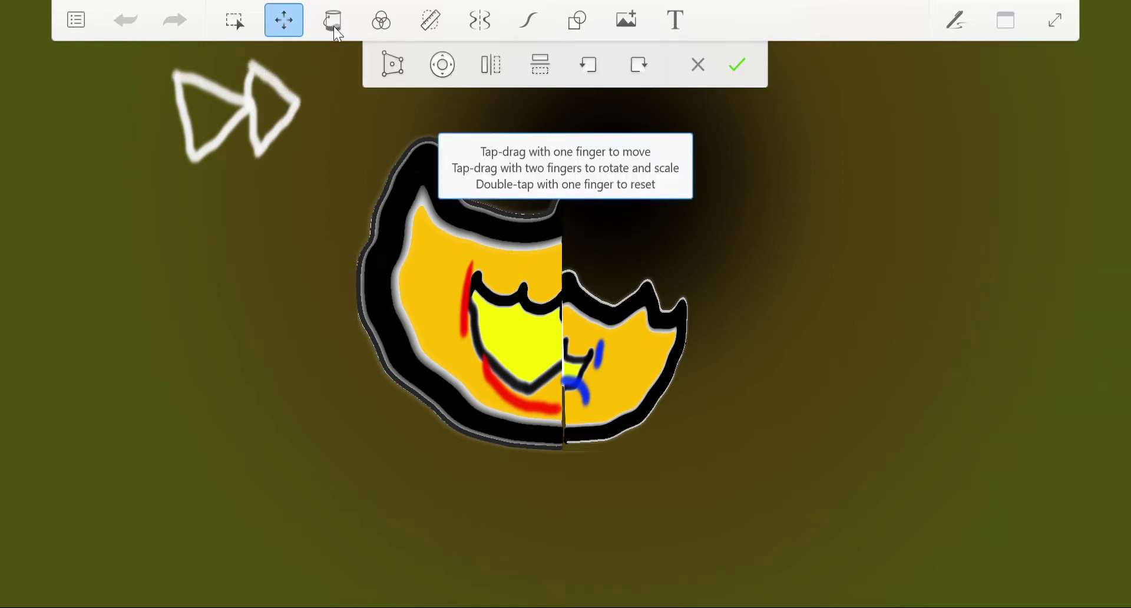
click(332, 21)
click(289, 116)
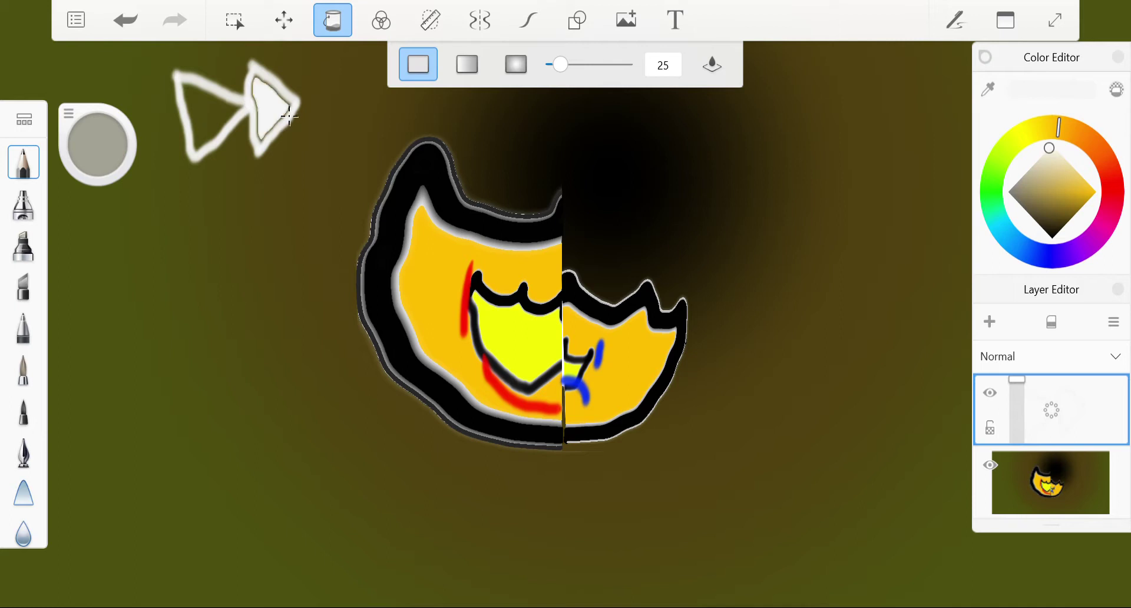
click(218, 128)
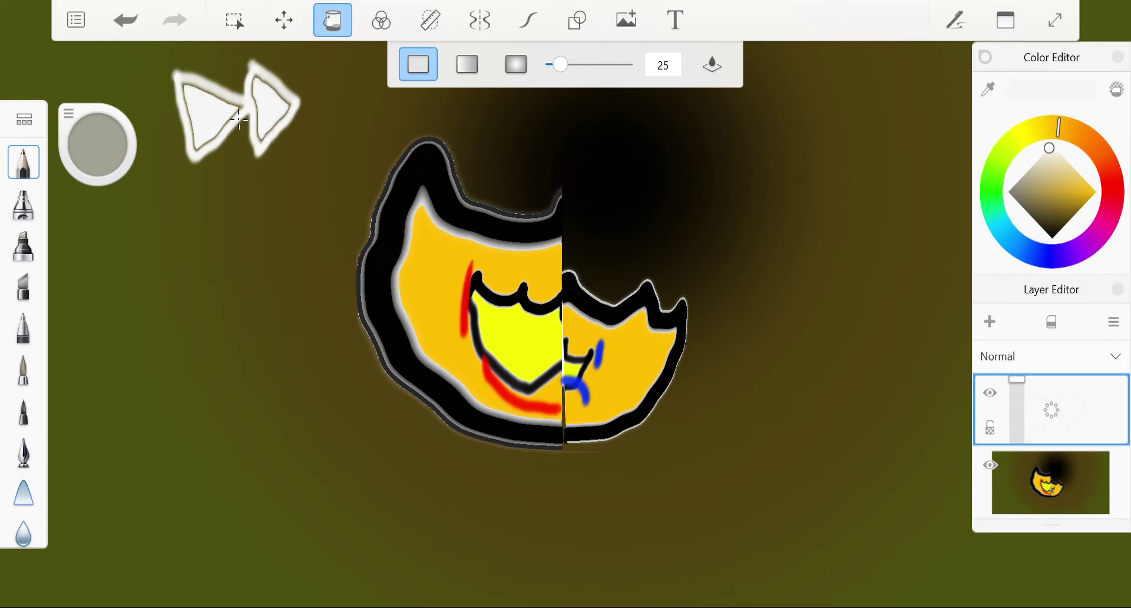
click(238, 112)
click(288, 102)
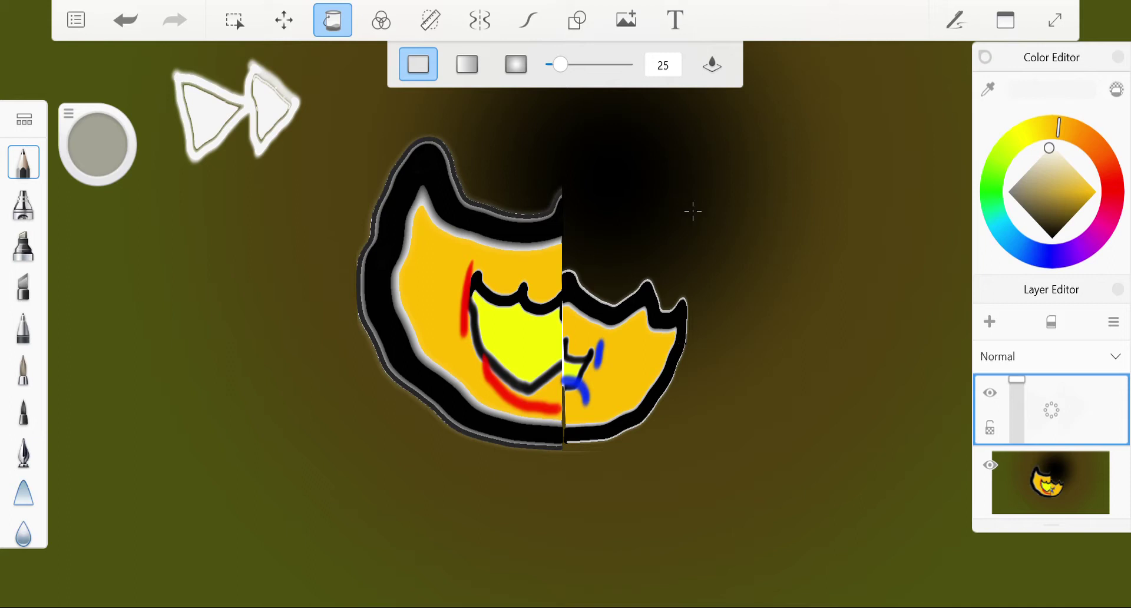
Step: Select a rectangular piece of the left triangle's left side and shift it a little to the left as a glitch
click(245, 17)
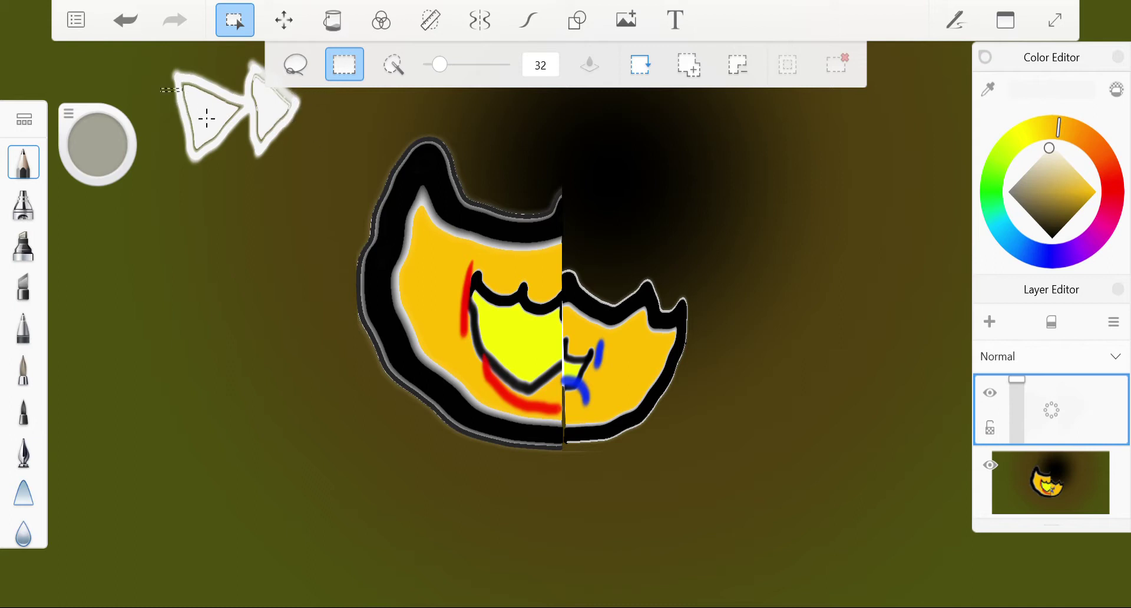
mouse_move(160, 92)
mouse_down()
mouse_move(221, 121)
mouse_move(233, 95)
mouse_up()
click(284, 20)
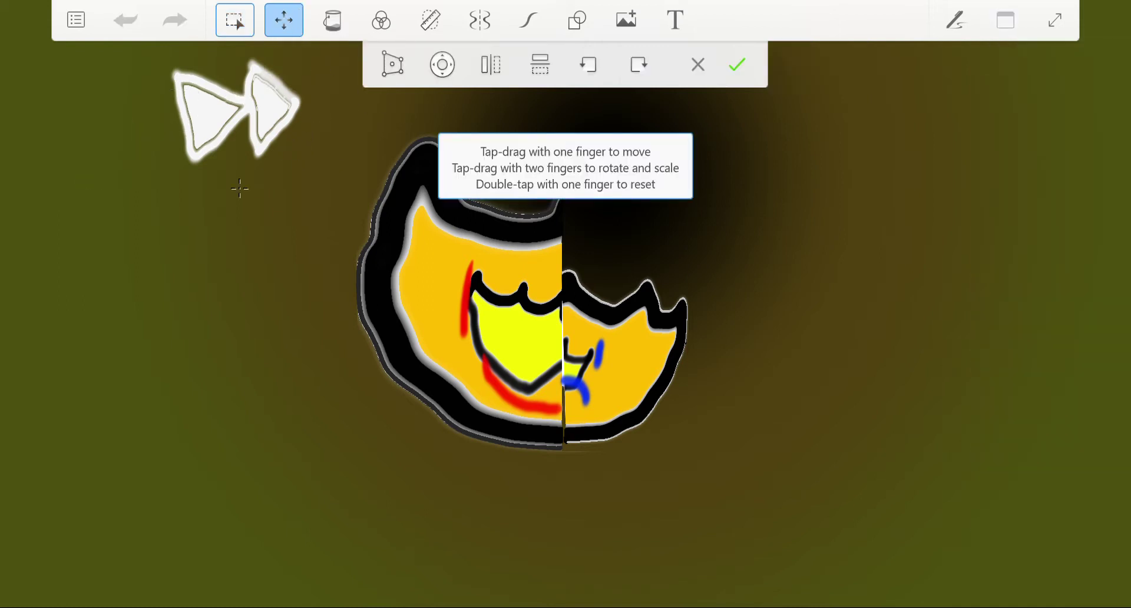
drag(203, 132, 180, 135)
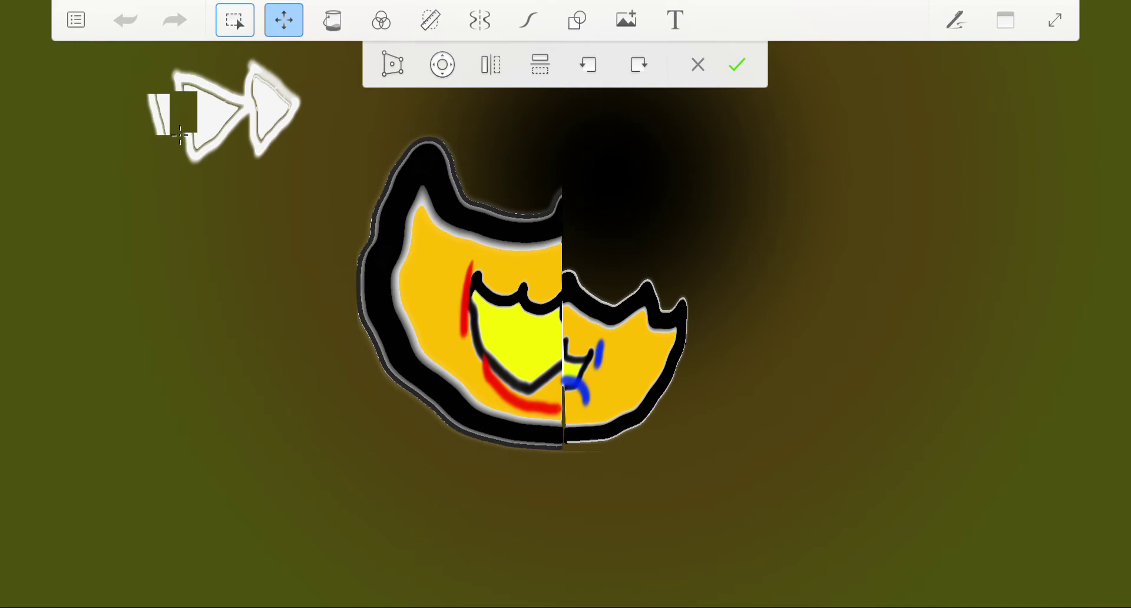
Step: Select a rectangular piece of the right triangle's lower-right edge and shift it slightly to the right
click(242, 29)
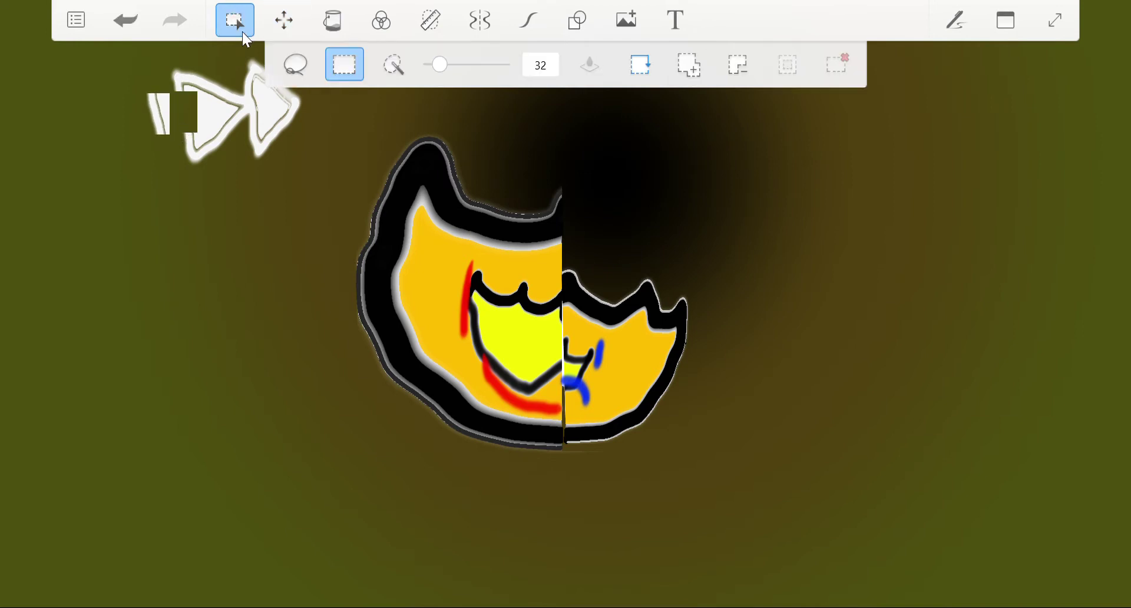
drag(295, 118, 269, 149)
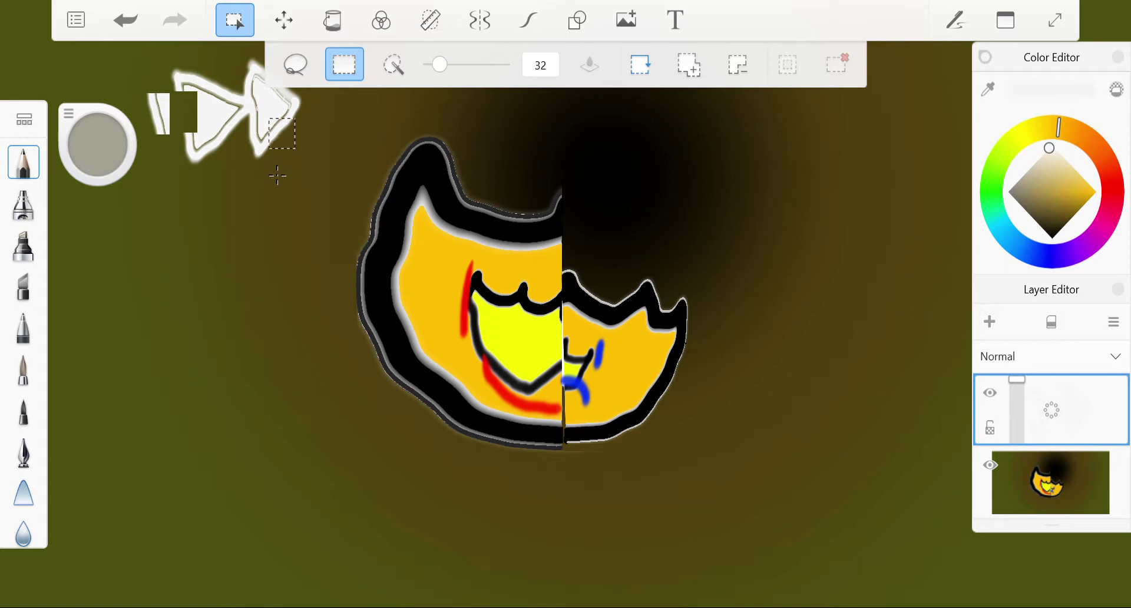
click(285, 22)
drag(315, 139, 329, 142)
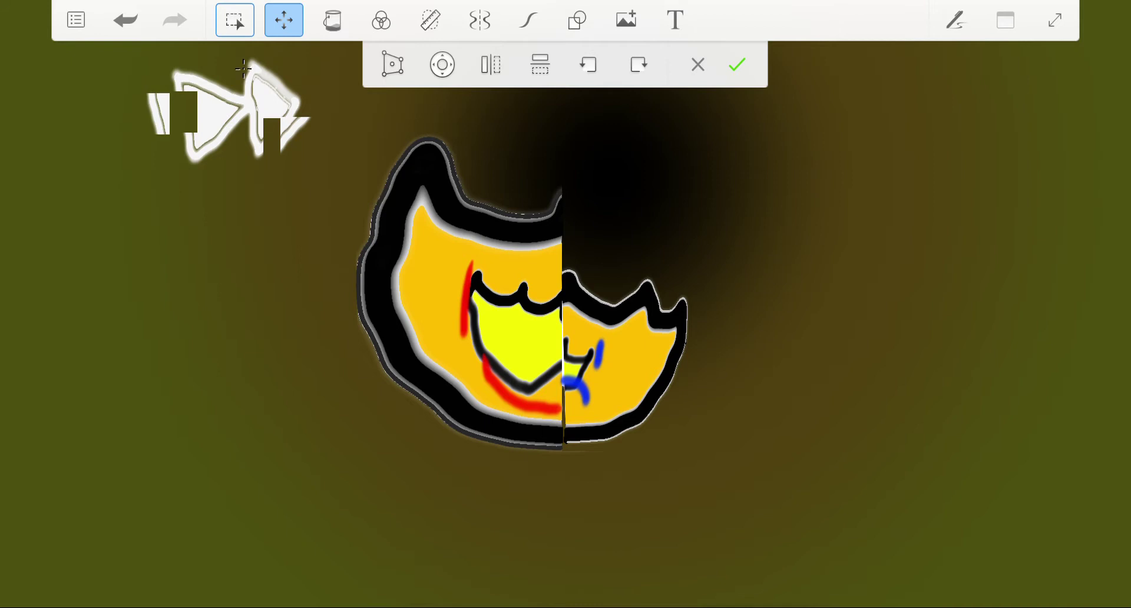
Step: Select a small rectangular piece of the left triangle's lower-right edge and nudge it slightly to the right
click(235, 20)
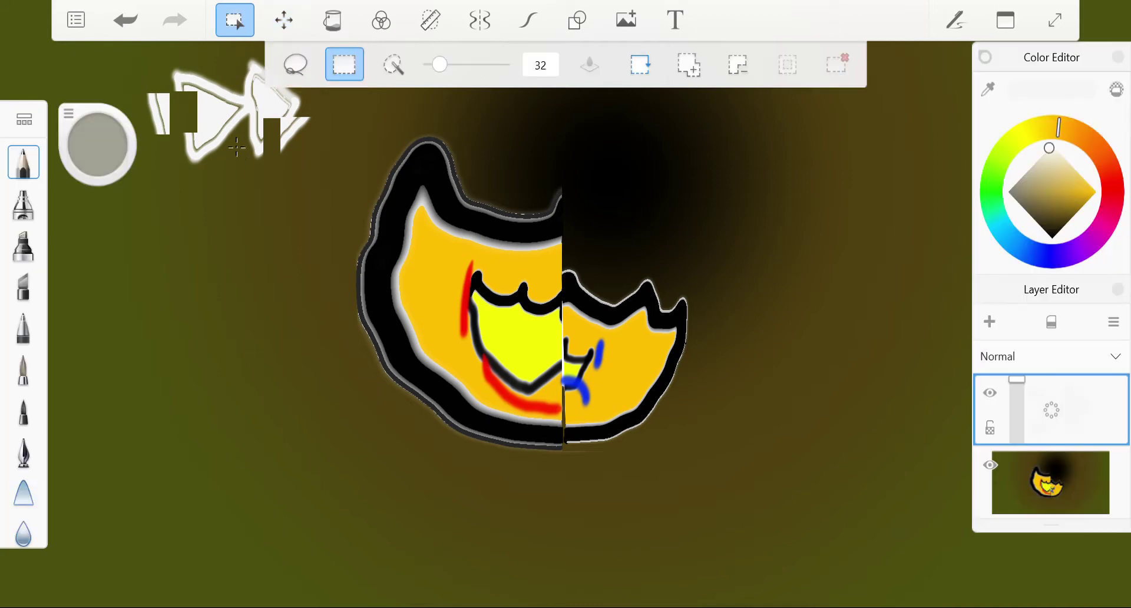
drag(223, 131, 244, 156)
click(284, 20)
click(442, 64)
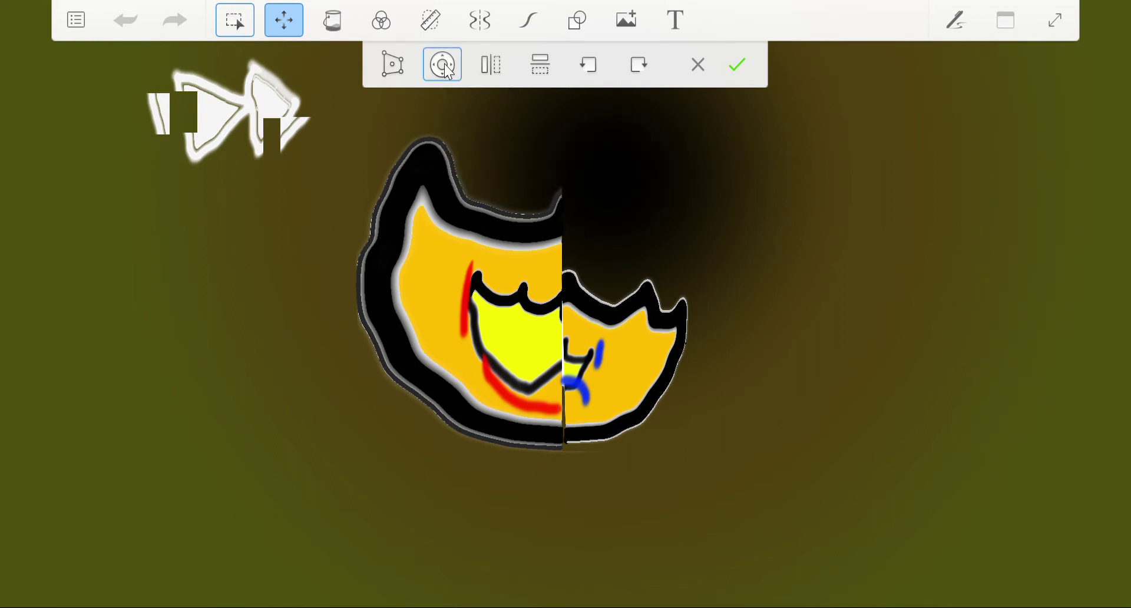
click(625, 314)
click(624, 314)
click(624, 314)
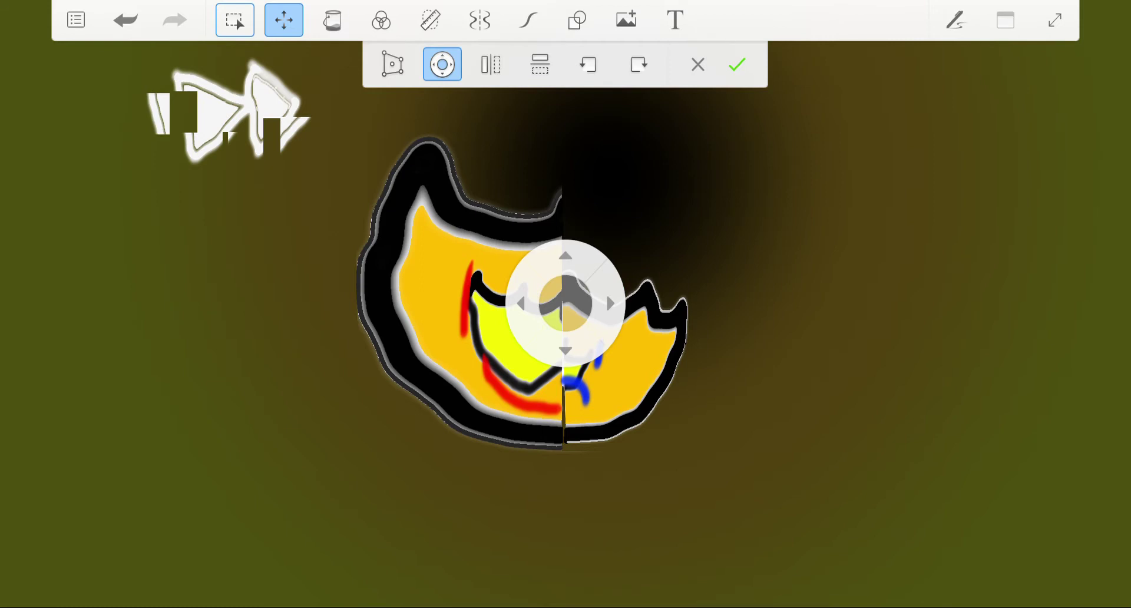
Step: Try shifting a small rectangular piece of the character's left outline on the drawing layer to the left, and undo the move
click(239, 21)
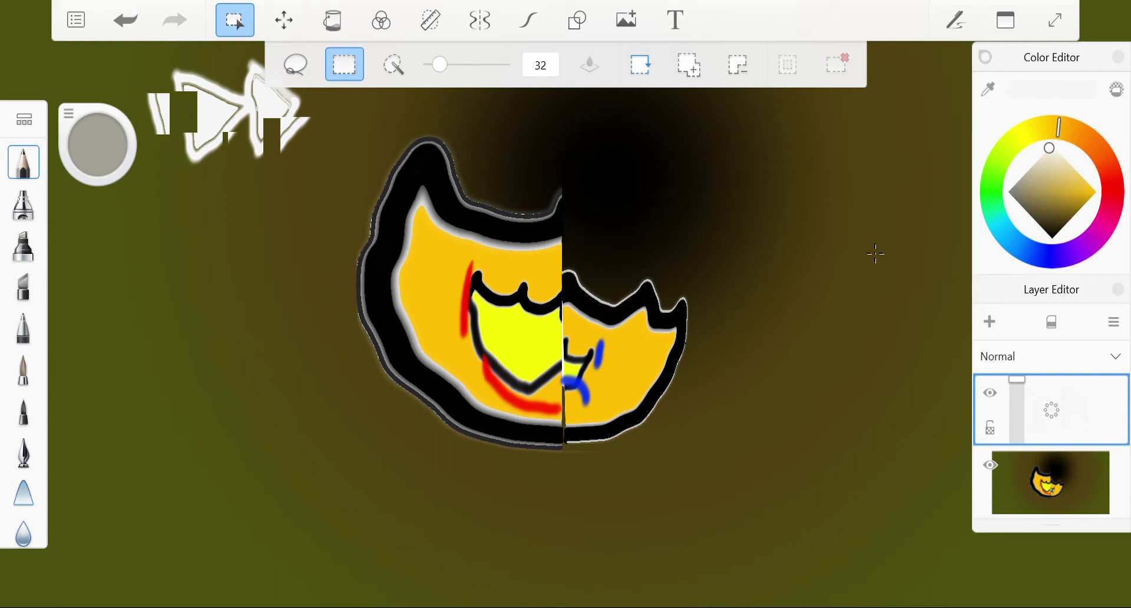
click(1061, 502)
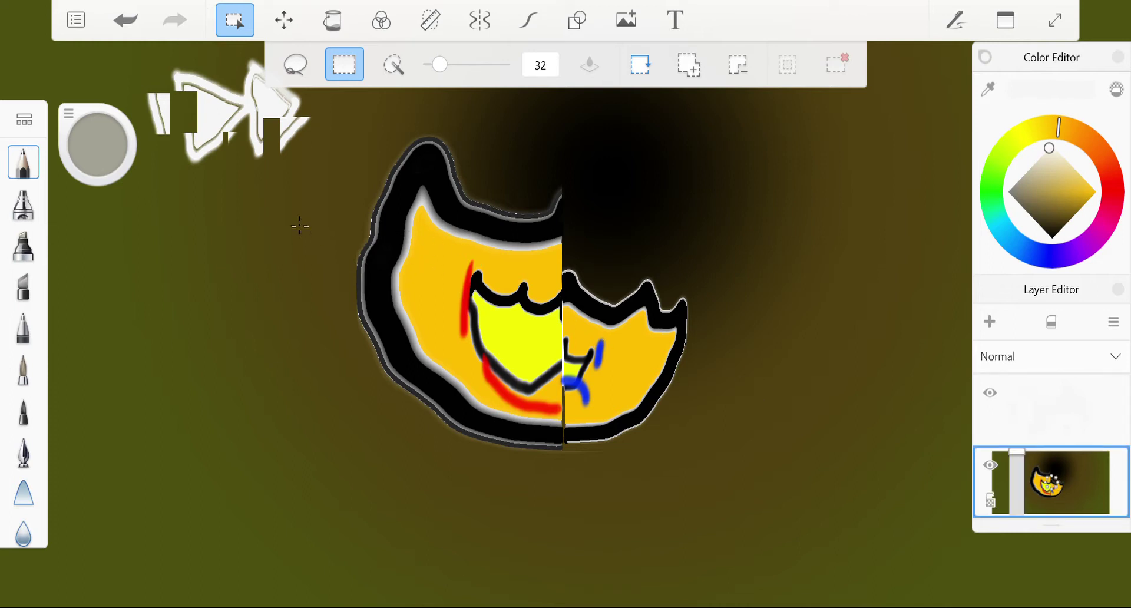
drag(361, 203, 375, 236)
click(284, 20)
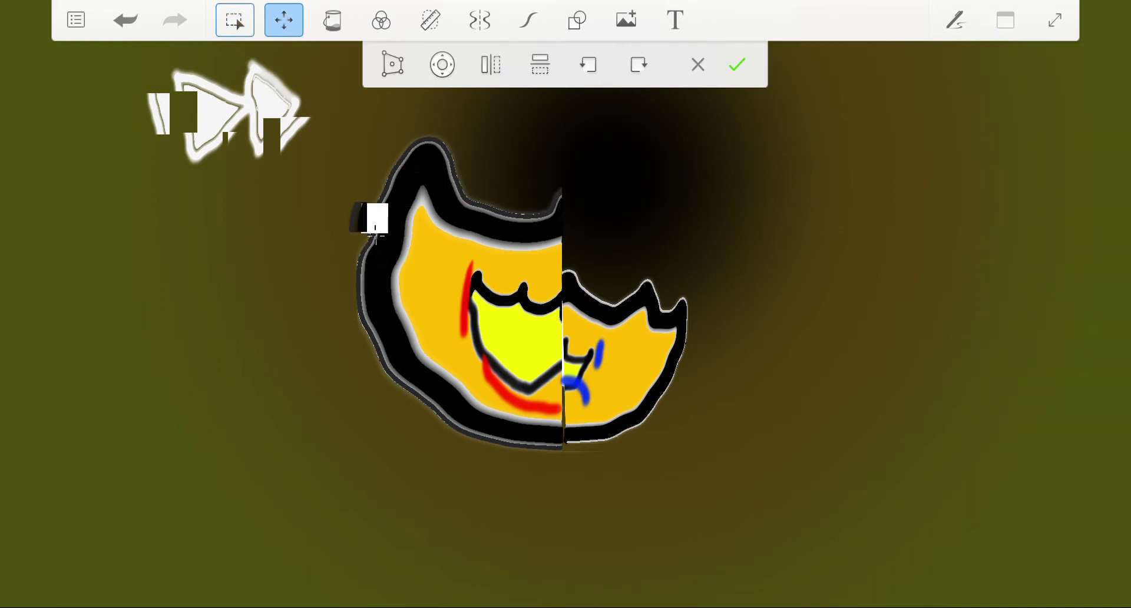
click(120, 20)
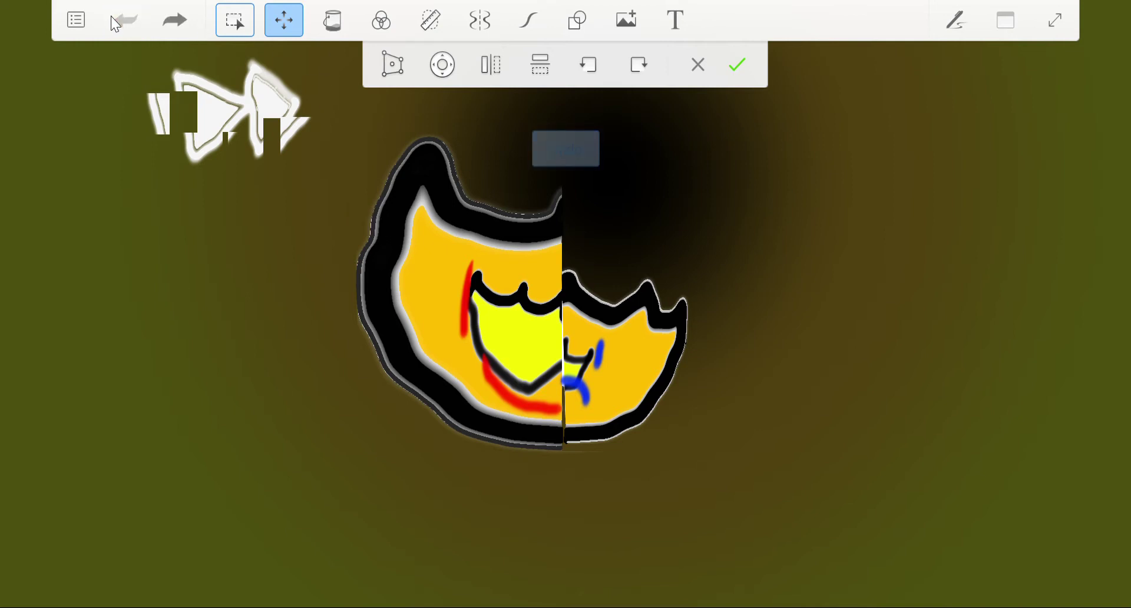
click(248, 25)
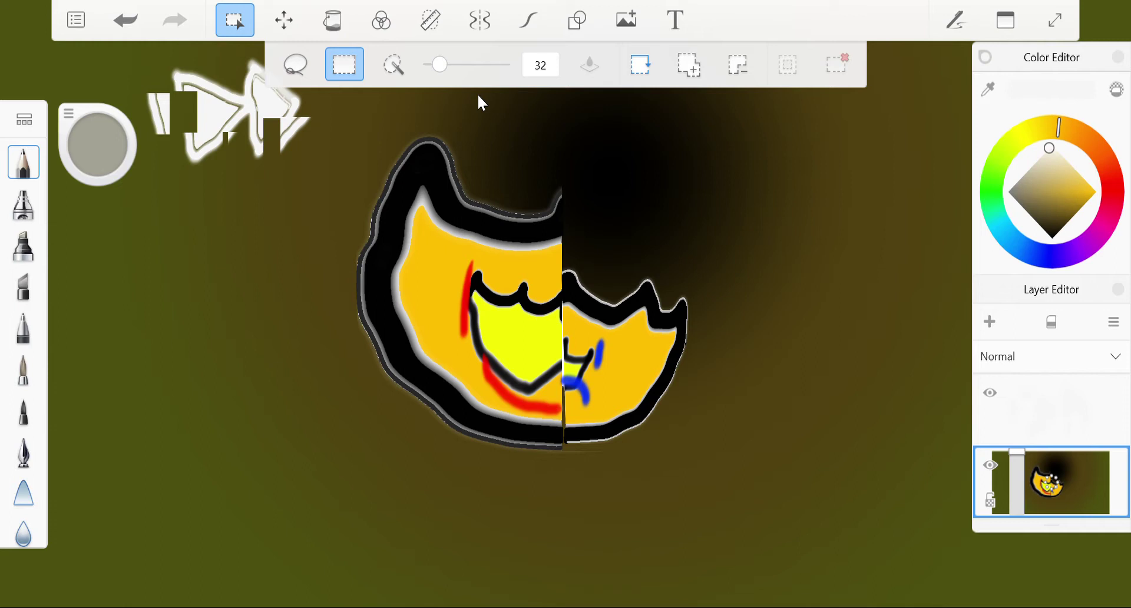
Step: Add a text object reading "Firey.exe and Firey jr.exe" with the Text tool and close the text entry
click(687, 21)
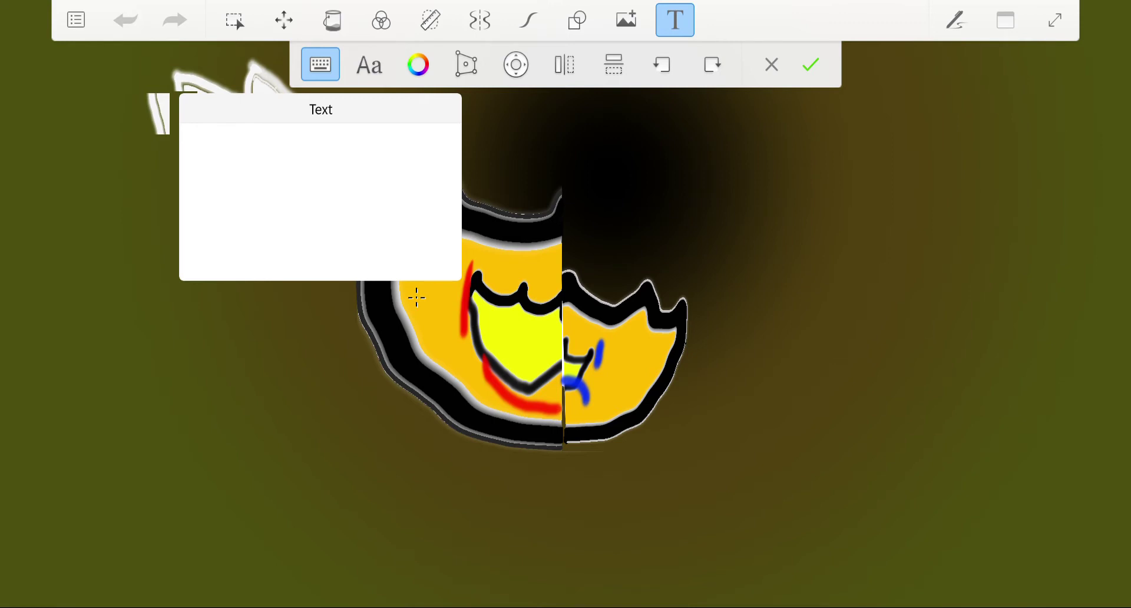
text(F)
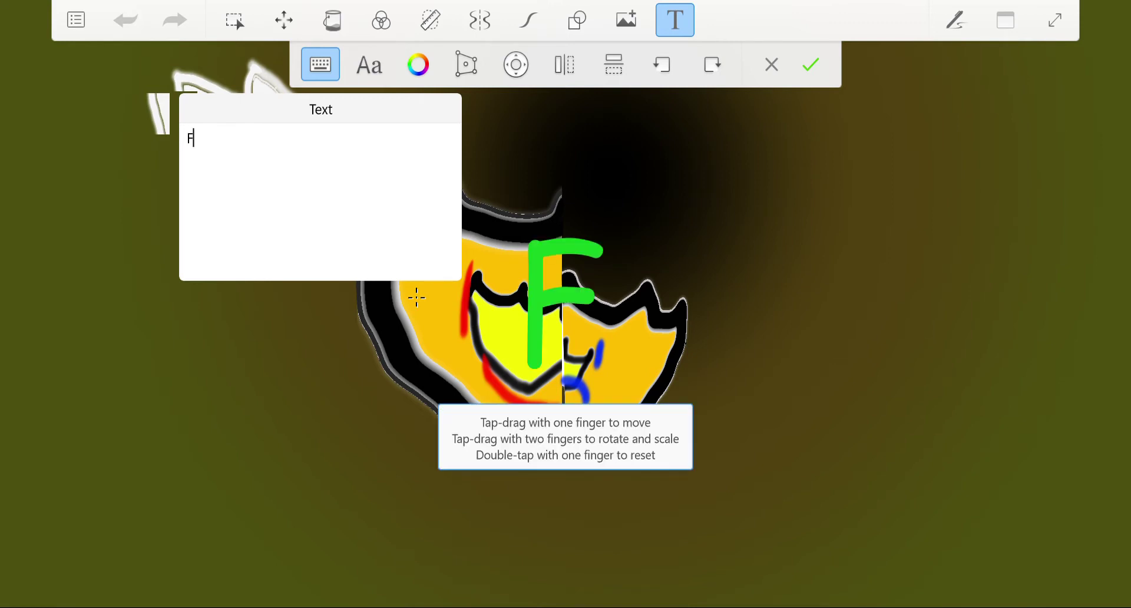
text(i)
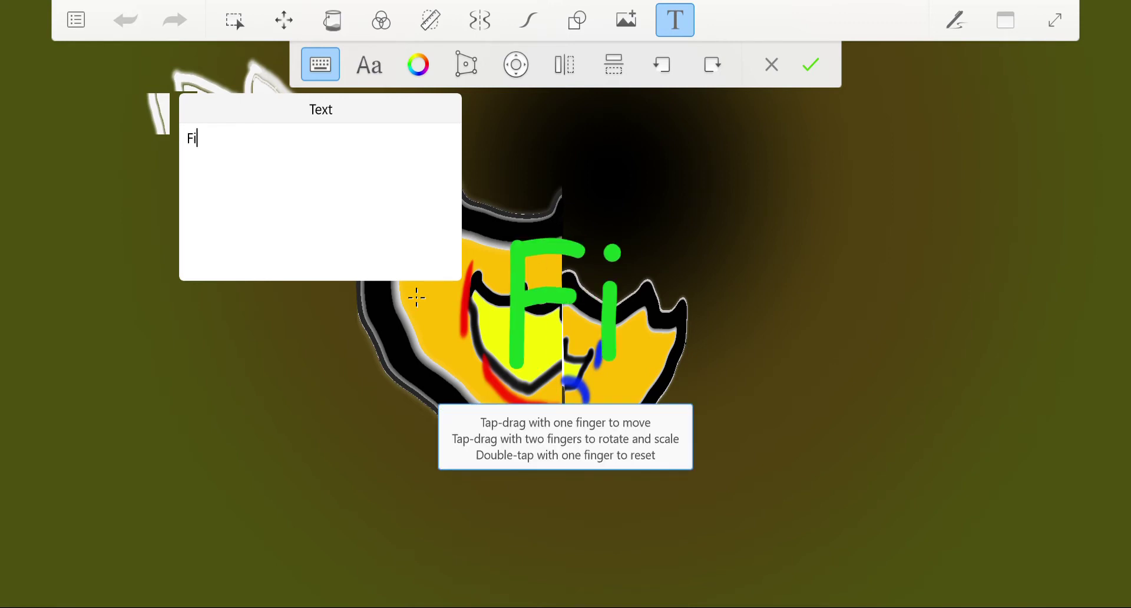
text(r)
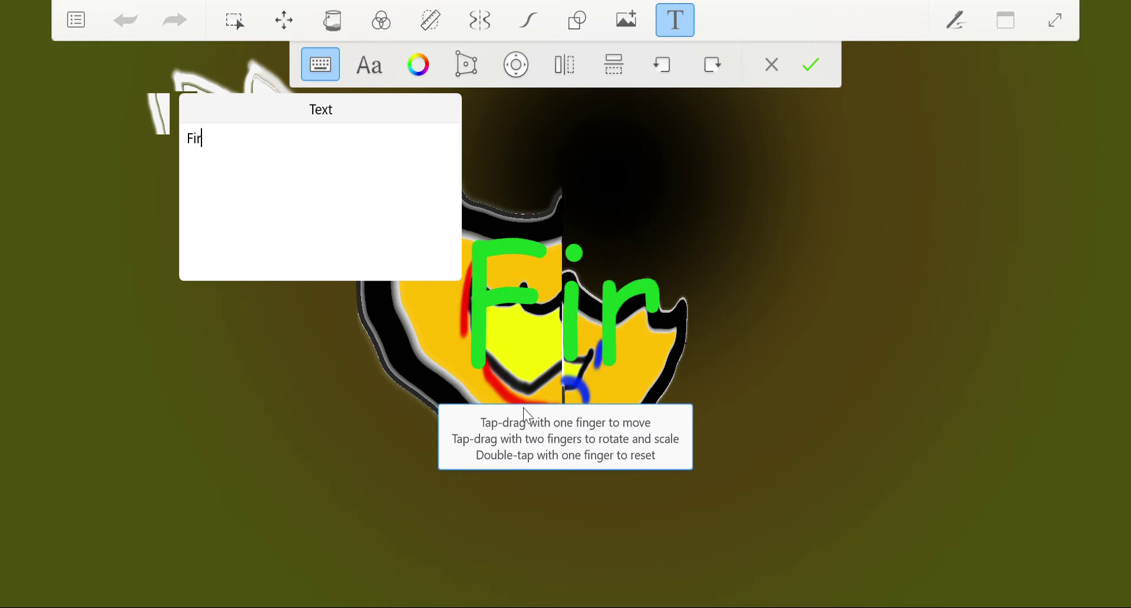
text(e)
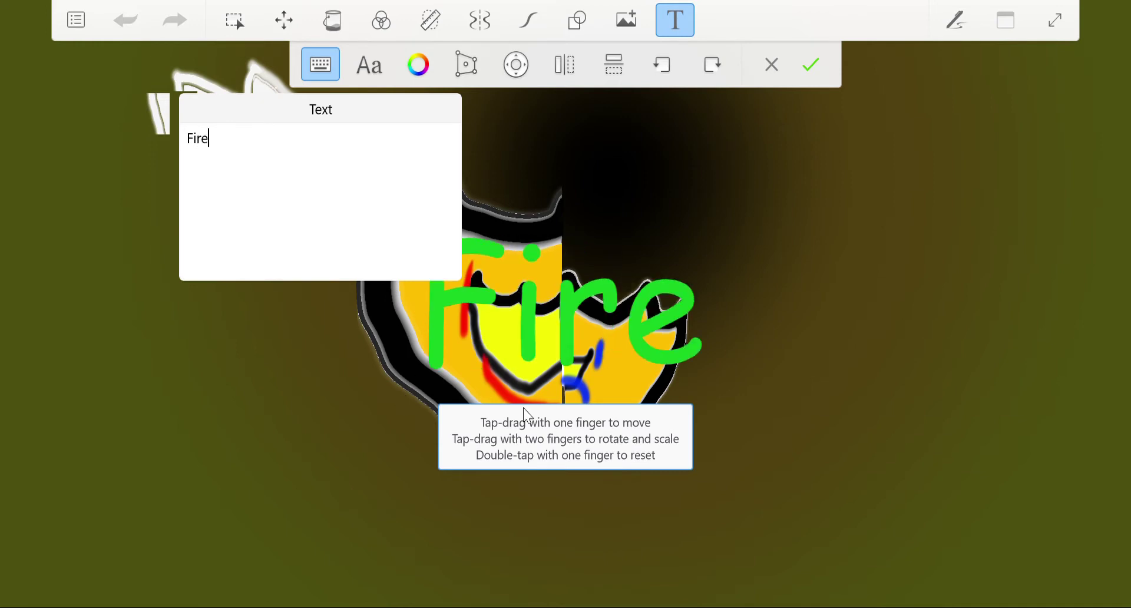
text(y)
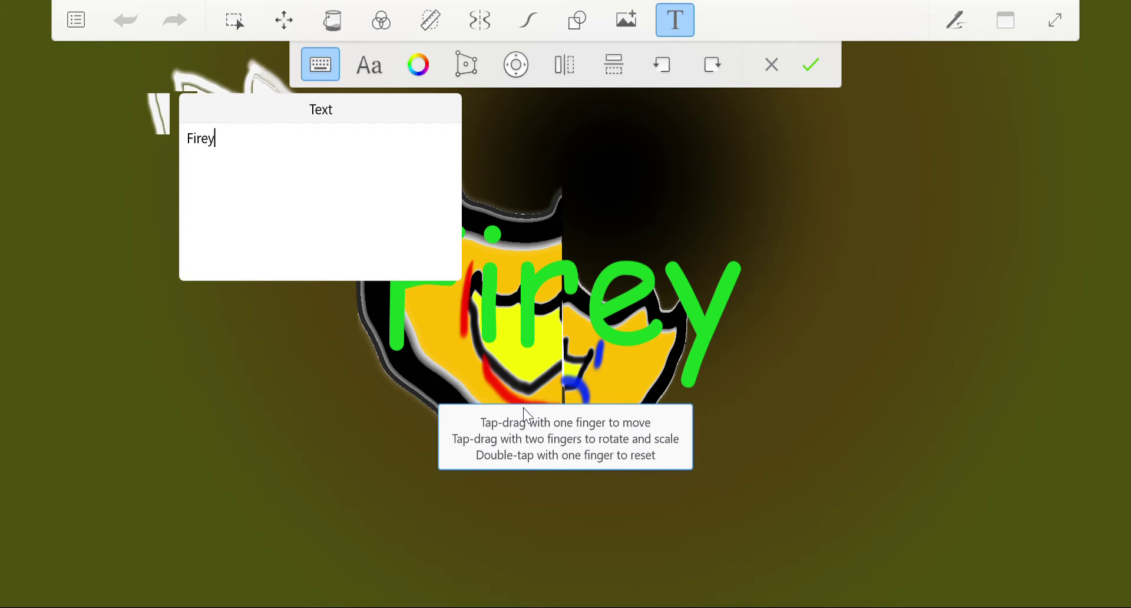
text(.)
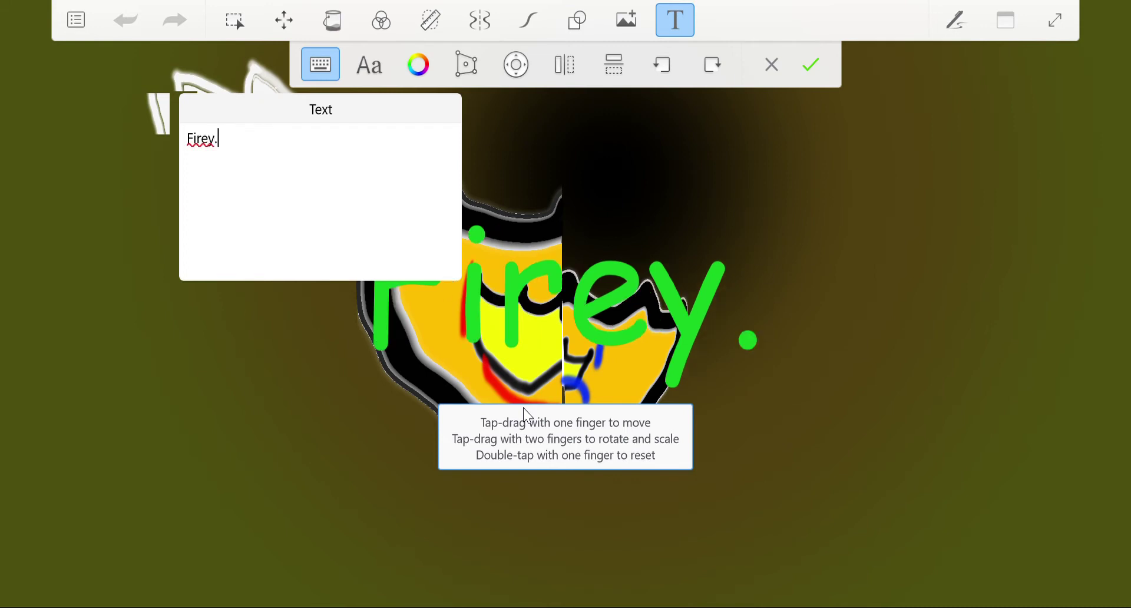
text(exe)
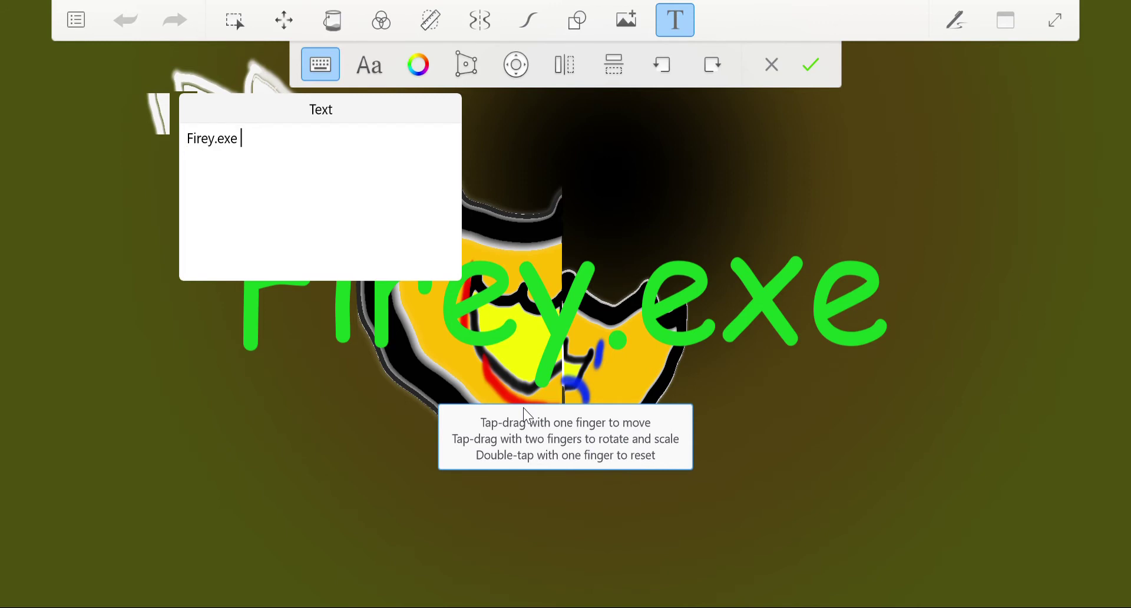
text( and)
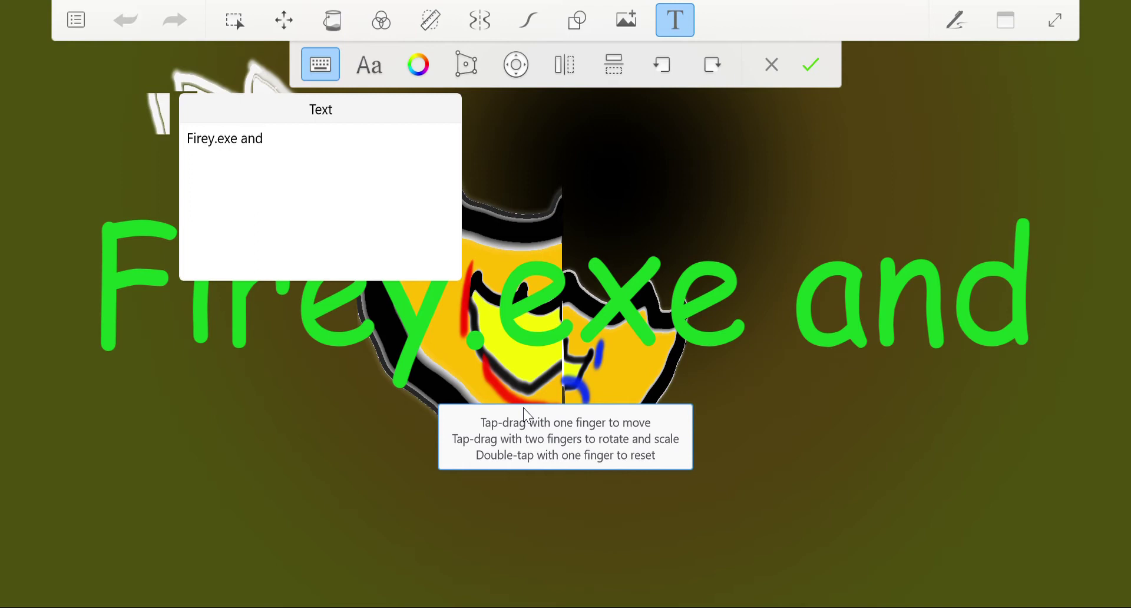
text(Fi)
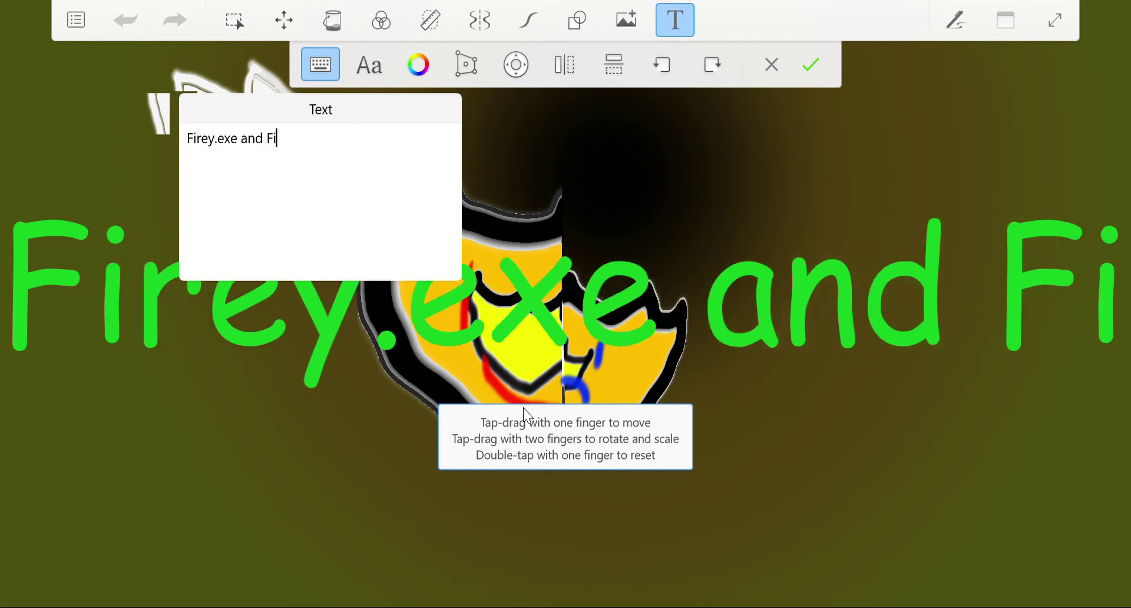
text(r)
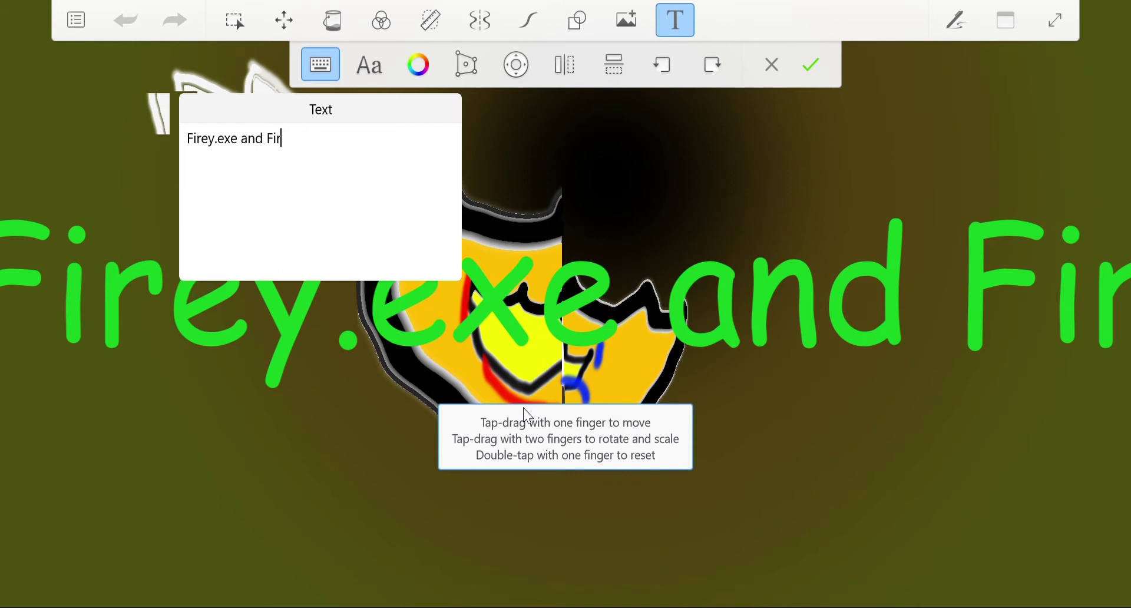
text(e)
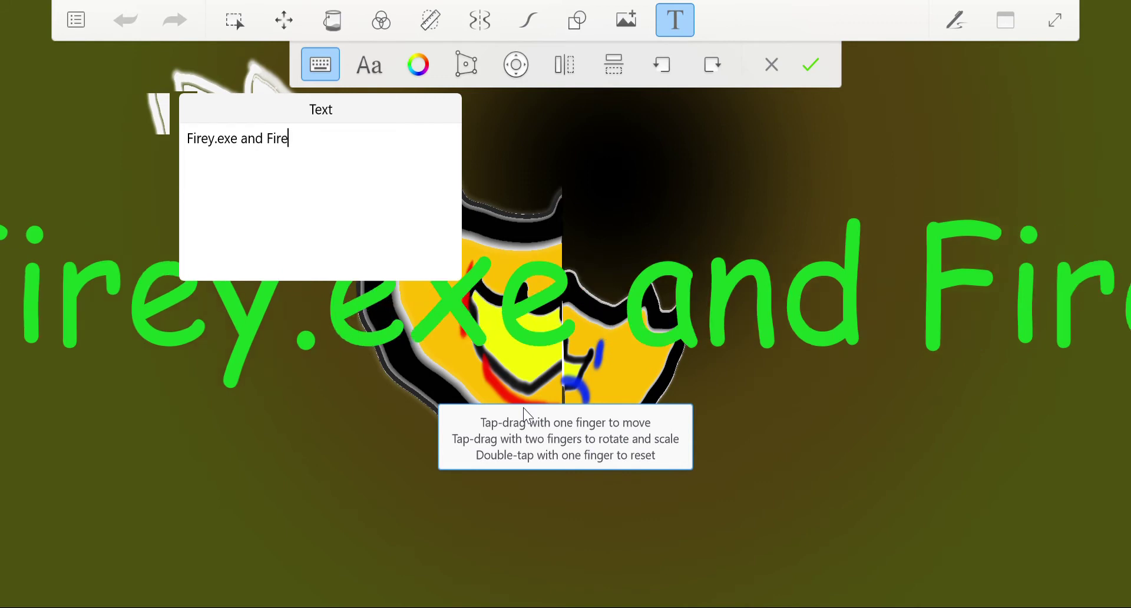
text(y)
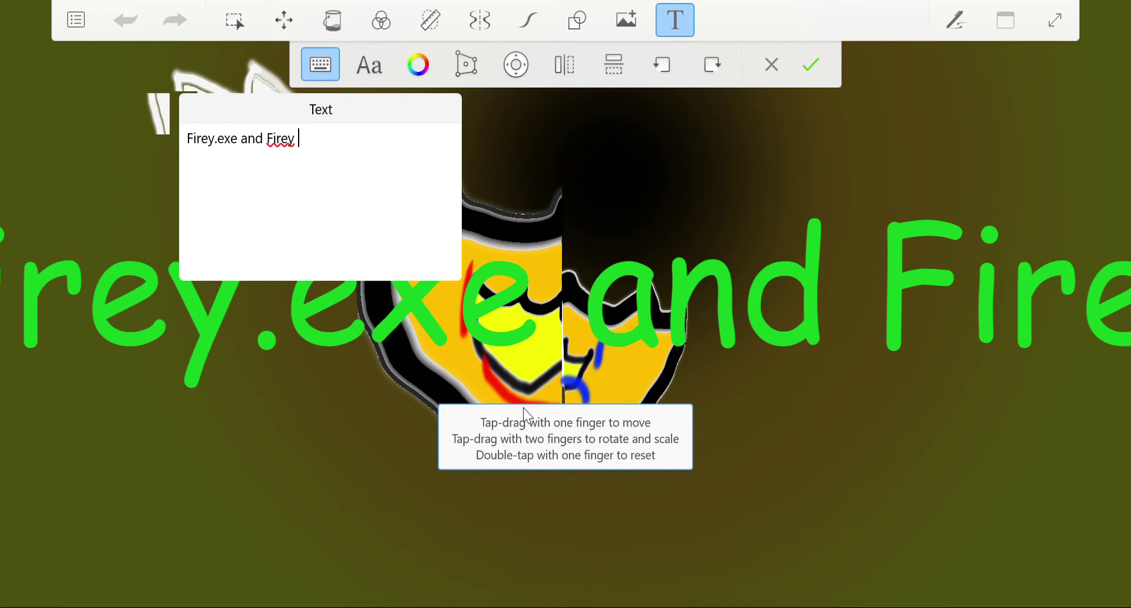
text(jr)
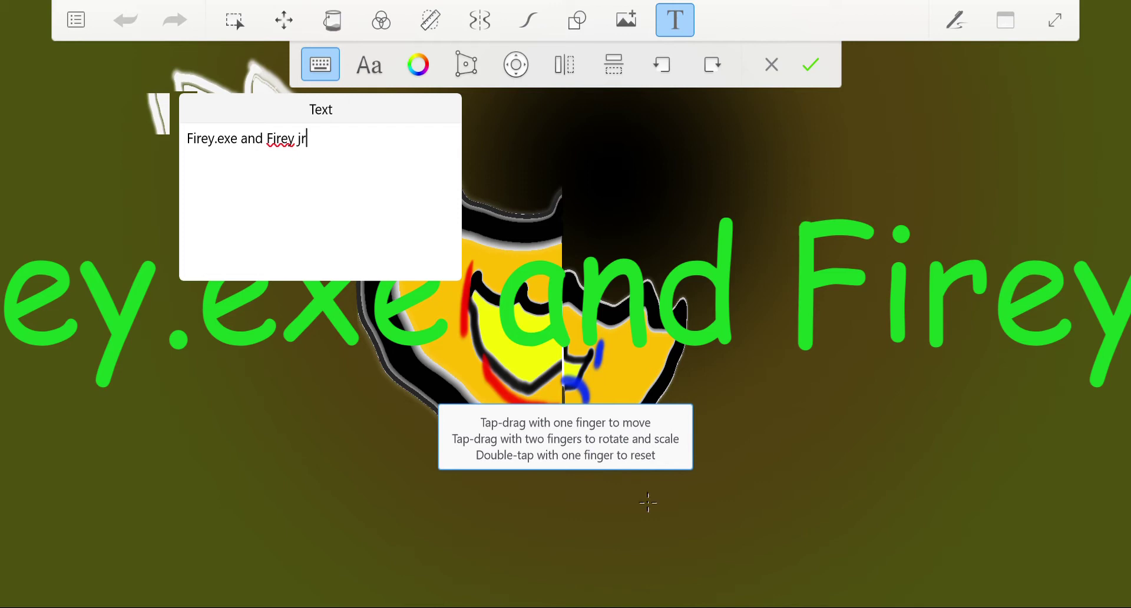
text(.e)
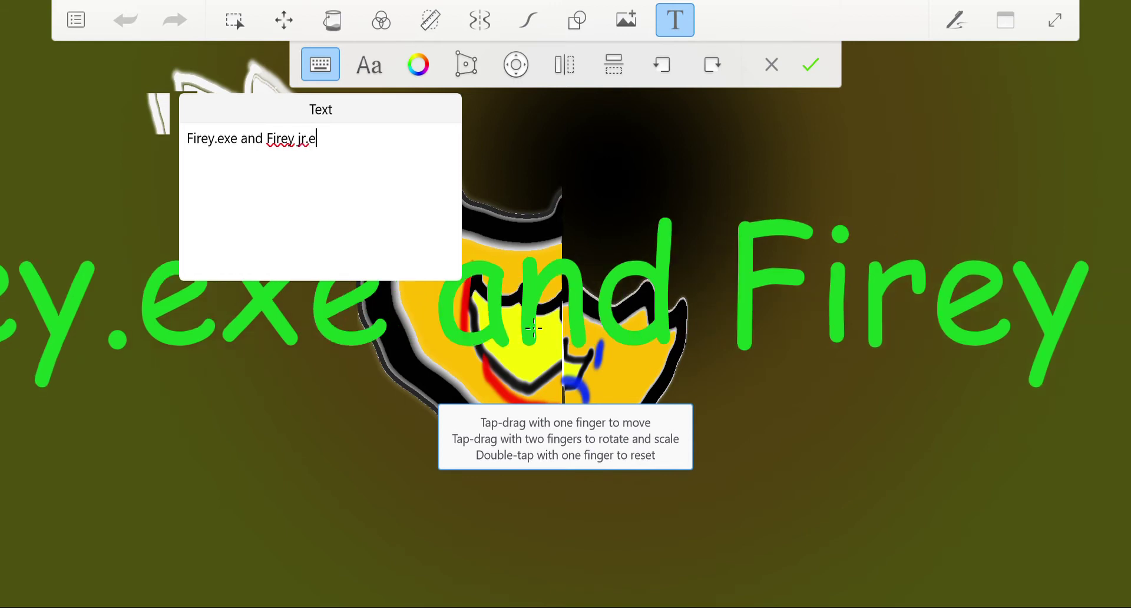
text(xe)
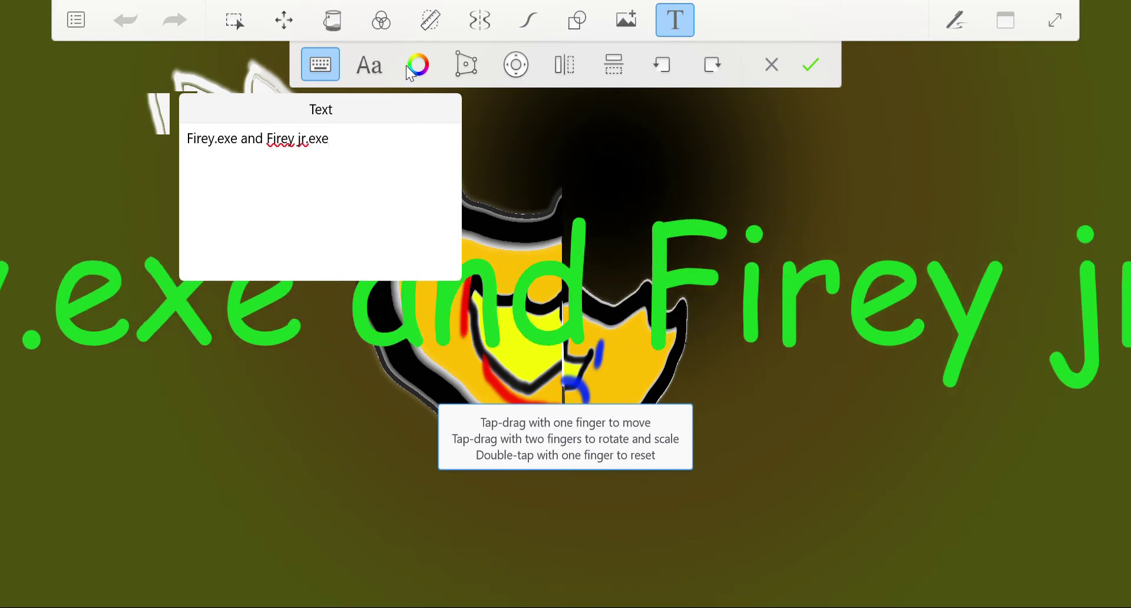
click(318, 65)
Step: Distort the title so its right end narrows, and move it across the canvas until its beginning can be reached
click(466, 63)
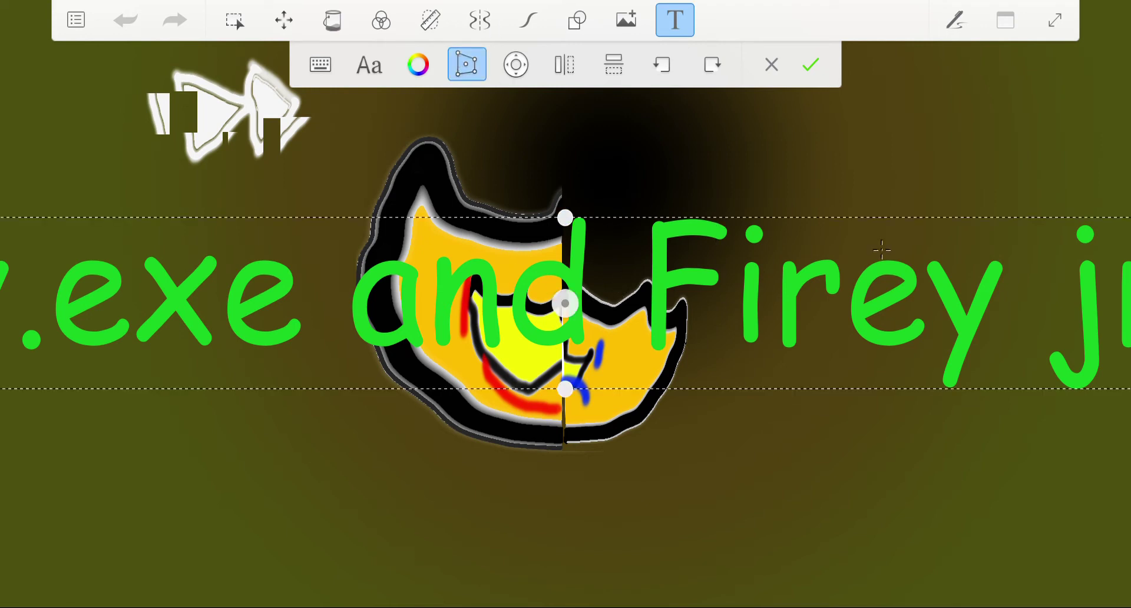
drag(1007, 259, 680, 266)
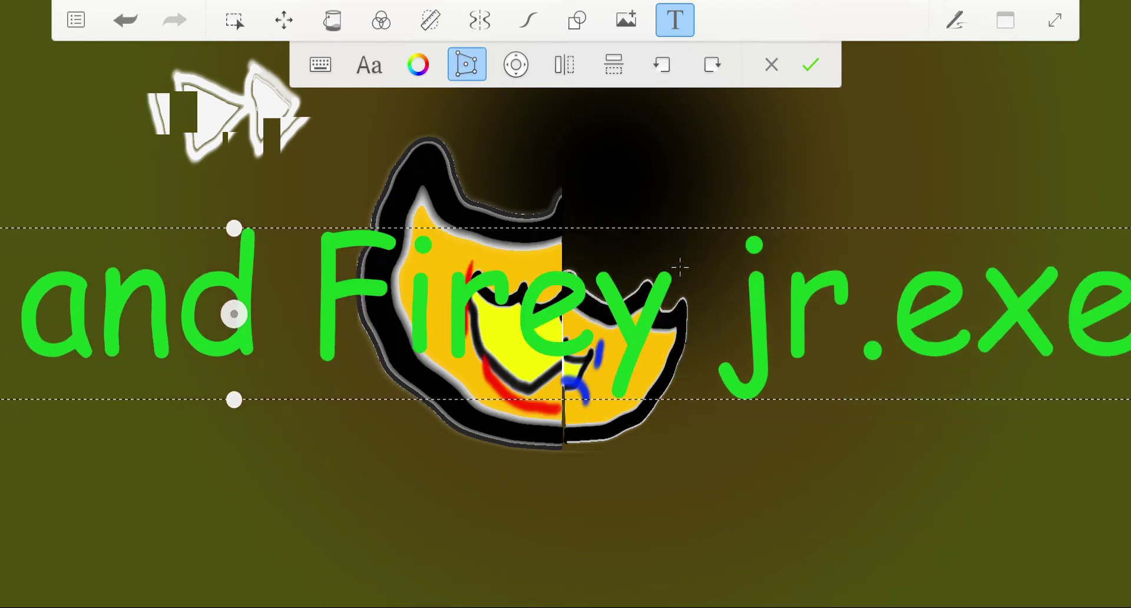
drag(516, 330, 298, 374)
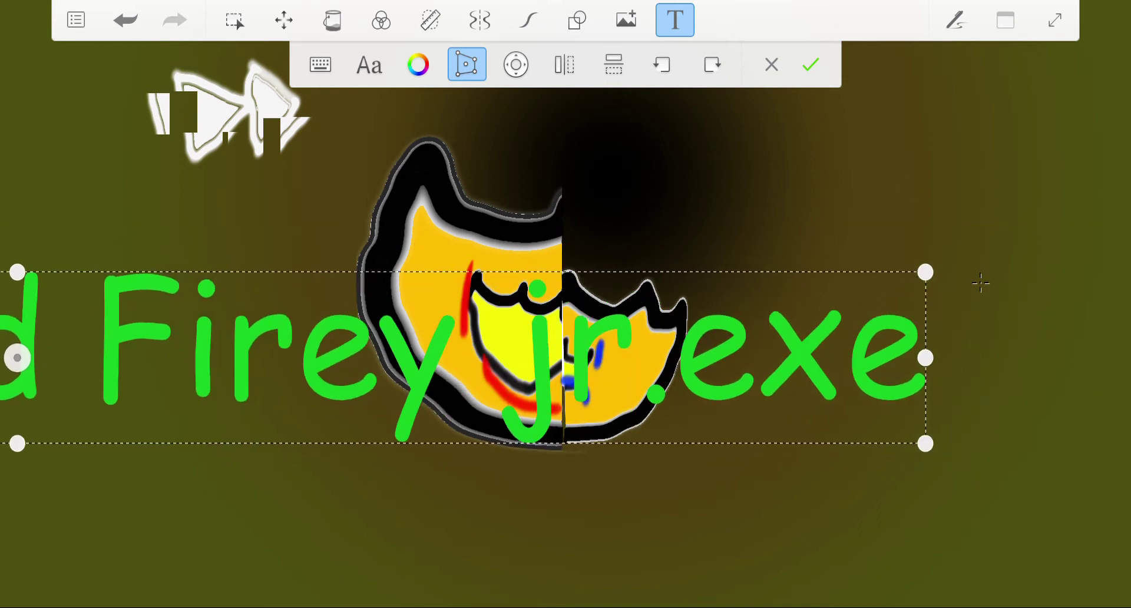
drag(940, 286, 836, 383)
drag(753, 415, 1048, 343)
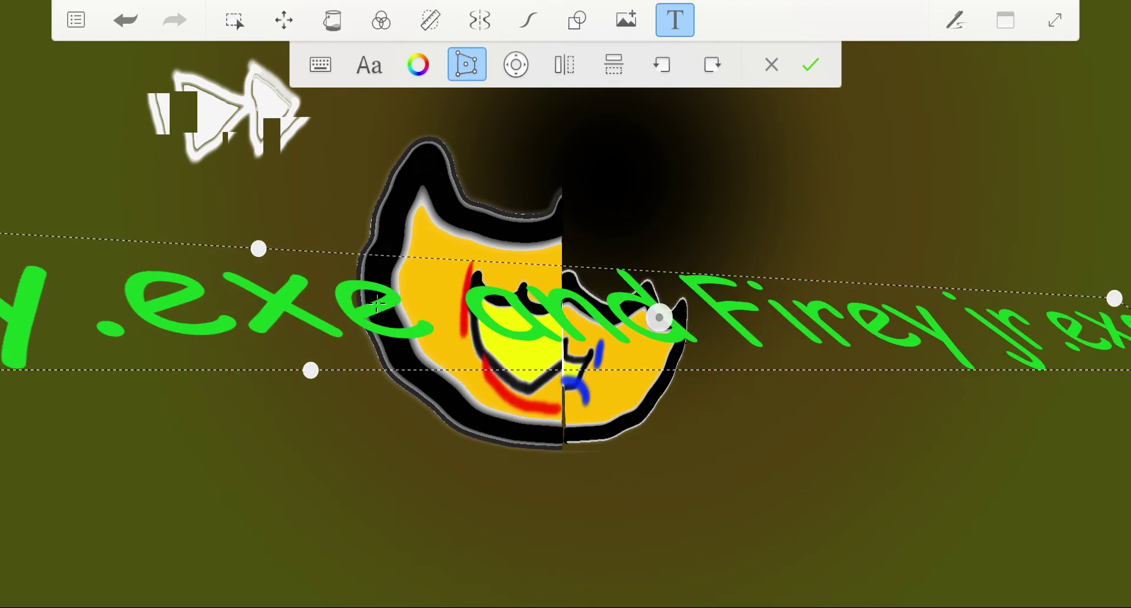
mouse_move(280, 284)
mouse_down()
mouse_move(282, 311)
mouse_move(660, 318)
mouse_up()
drag(288, 314, 291, 245)
drag(351, 313, 1019, 289)
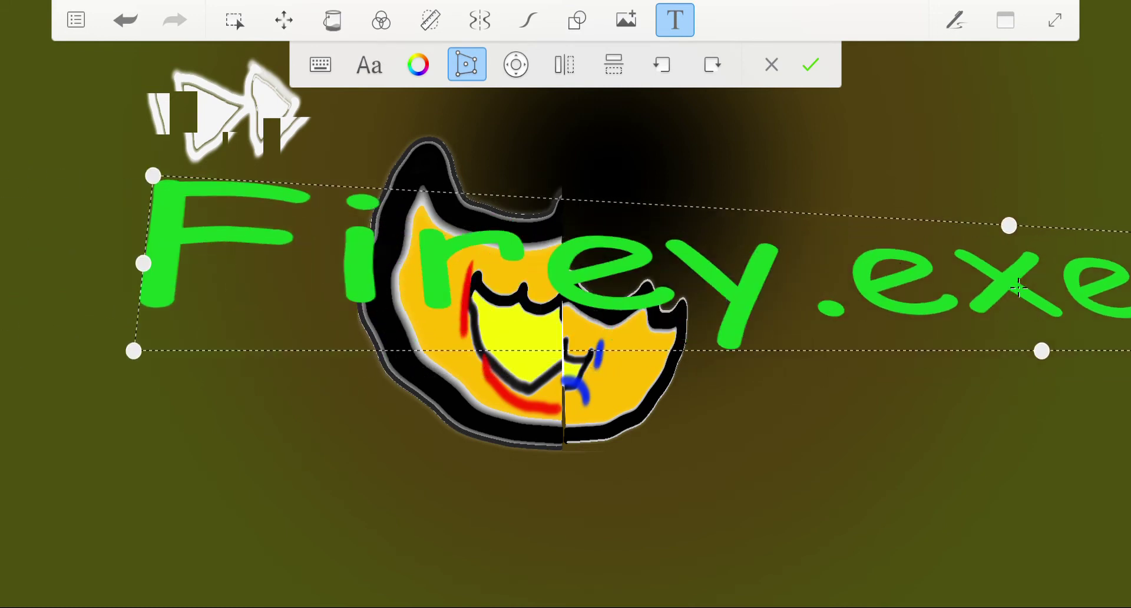
Step: Shrink and slant the title's left end, move the title beneath the character, and level its right end to span the canvas
click(144, 263)
drag(152, 176, 172, 263)
click(134, 351)
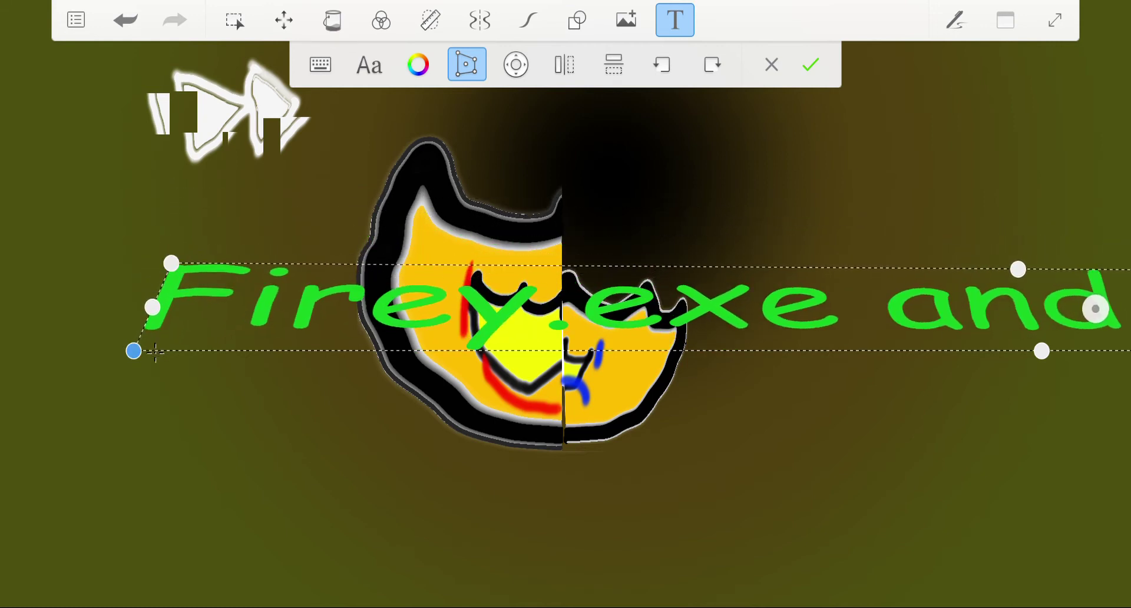
click(153, 307)
drag(176, 317, 1036, 321)
drag(973, 306, 964, 336)
drag(1082, 337, 256, 533)
drag(190, 527, 188, 528)
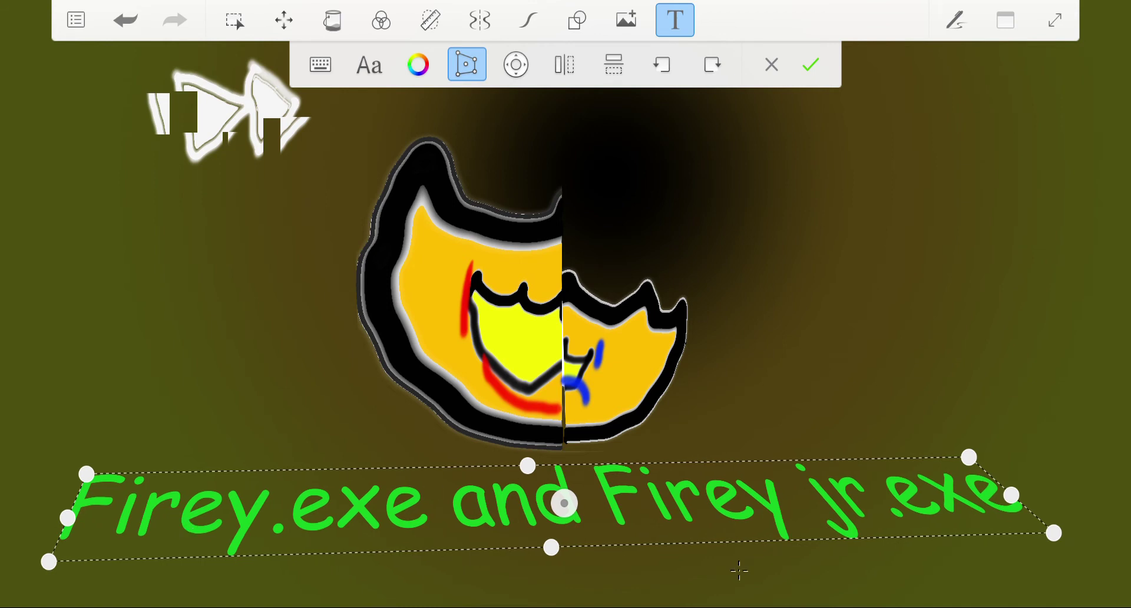
mouse_move(1025, 518)
mouse_down()
mouse_move(1049, 558)
mouse_move(1005, 503)
mouse_move(995, 518)
mouse_move(1025, 526)
mouse_move(1026, 549)
mouse_move(1019, 532)
mouse_up()
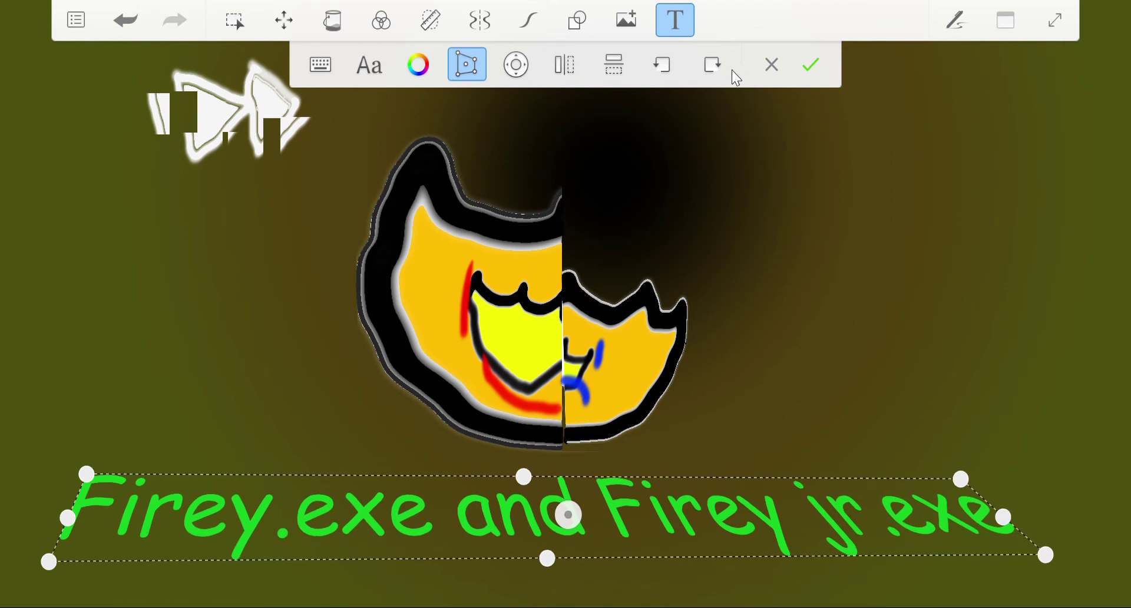
Step: Nudge the title slightly upward and commit the text to its layer
click(515, 66)
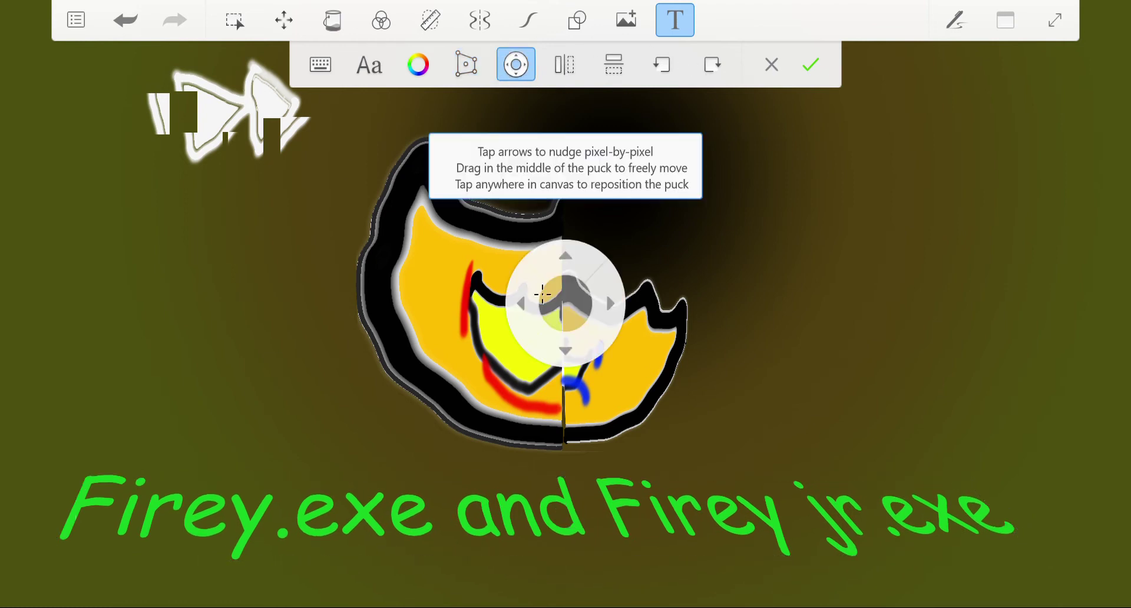
click(590, 280)
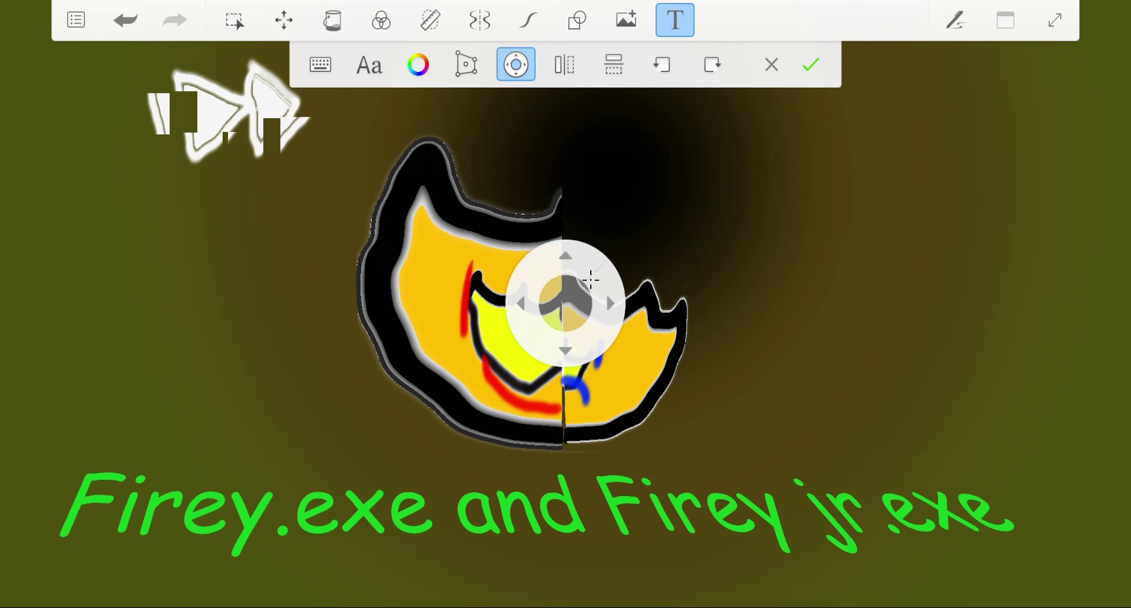
click(810, 65)
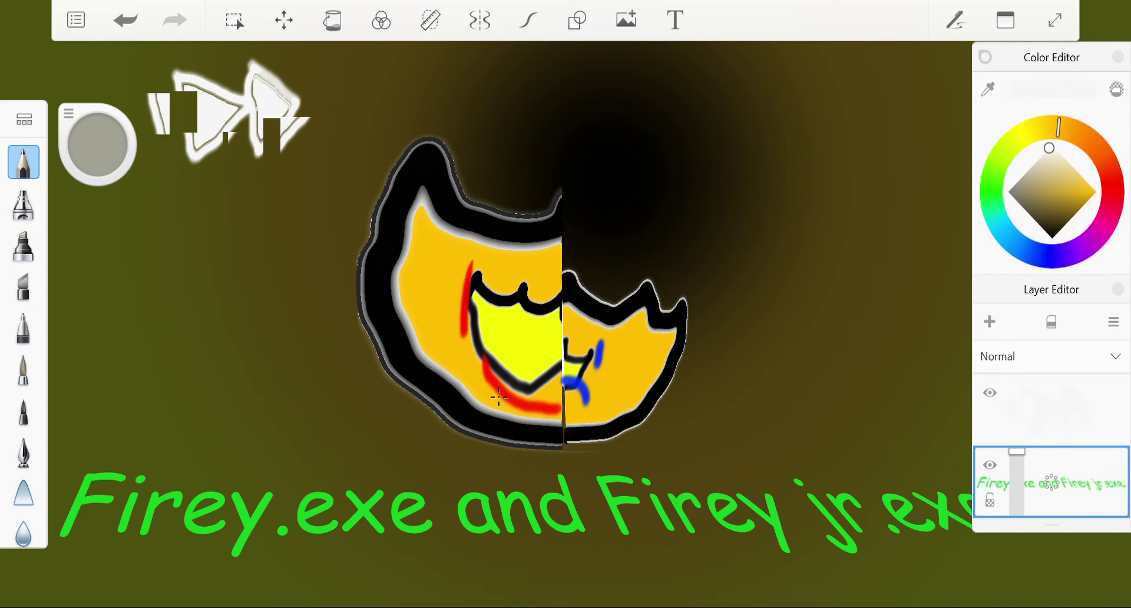
Step: Draw two thin black legs from the character's lower edge to the canvas bottom on the artwork layer below the title
click(1115, 292)
drag(1075, 213, 1030, 381)
click(1073, 428)
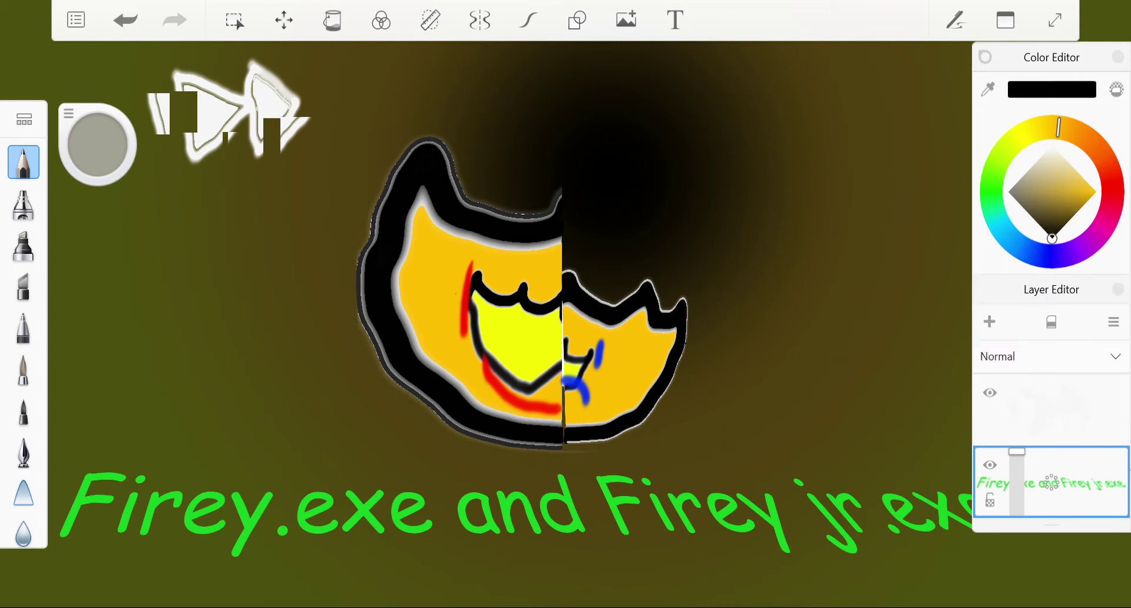
scroll(1038, 426, up, 3)
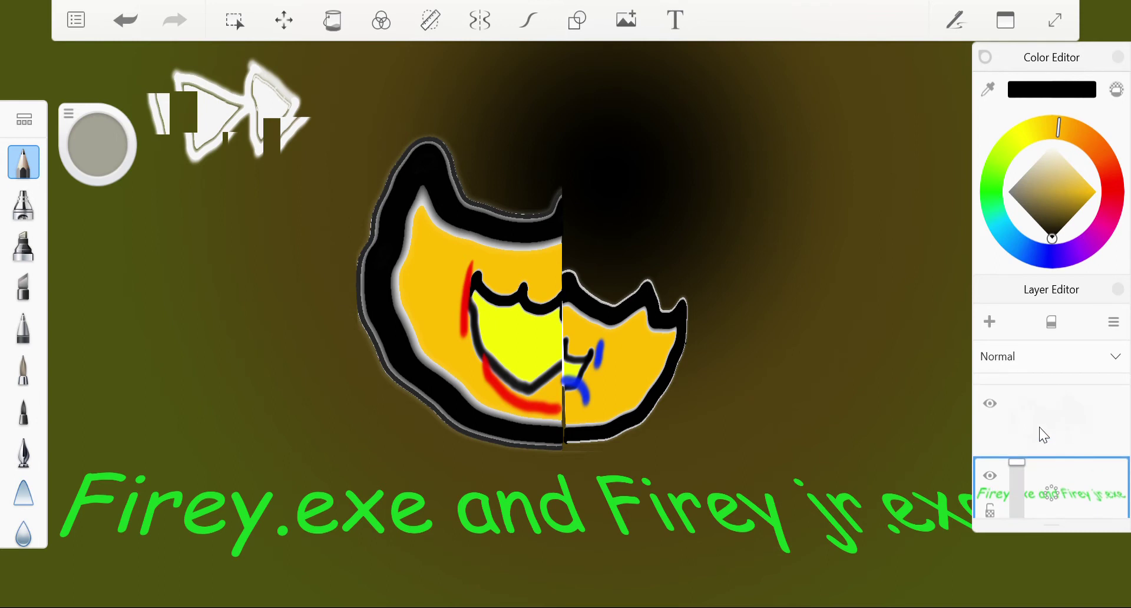
scroll(1036, 519, down, 3)
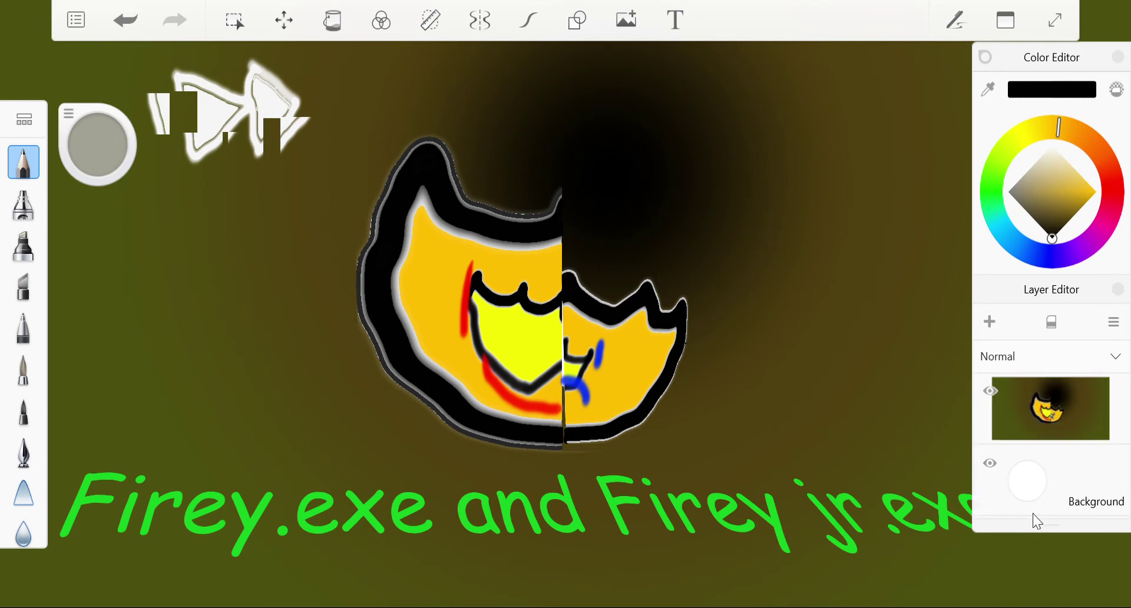
click(1032, 429)
drag(458, 423, 453, 606)
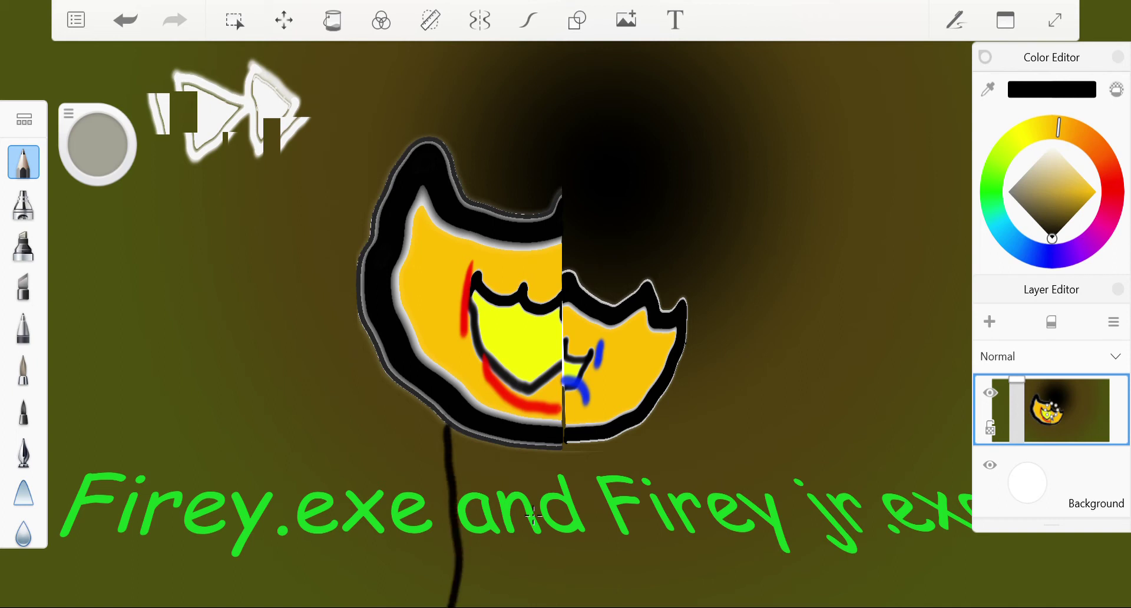
mouse_move(600, 441)
mouse_down()
mouse_move(632, 566)
mouse_move(640, 607)
mouse_up()
Step: Draw a bent black arm with a round hand on each side of the character, undoing and redrawing the left one with an open hand outline
mouse_move(654, 408)
mouse_down()
mouse_move(670, 439)
mouse_move(629, 471)
mouse_move(596, 407)
mouse_move(613, 415)
mouse_move(597, 423)
mouse_move(617, 444)
mouse_up()
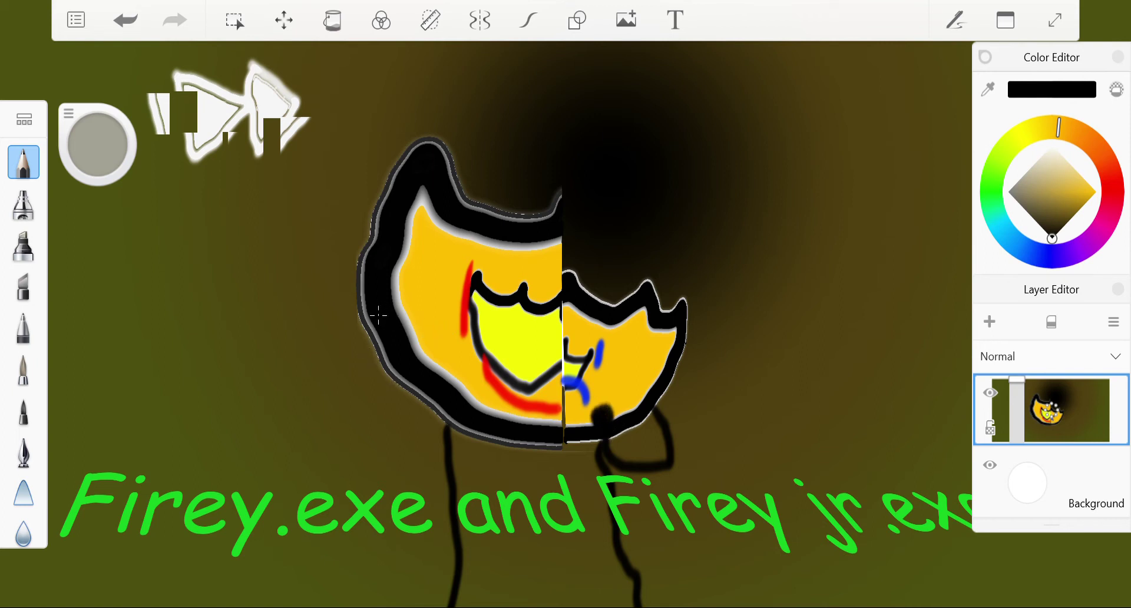
mouse_move(392, 342)
mouse_down()
mouse_move(342, 415)
mouse_move(298, 409)
mouse_move(249, 347)
mouse_move(287, 362)
mouse_move(277, 380)
mouse_move(290, 381)
mouse_move(256, 370)
mouse_move(272, 361)
mouse_move(295, 386)
mouse_move(267, 377)
mouse_move(243, 396)
mouse_up()
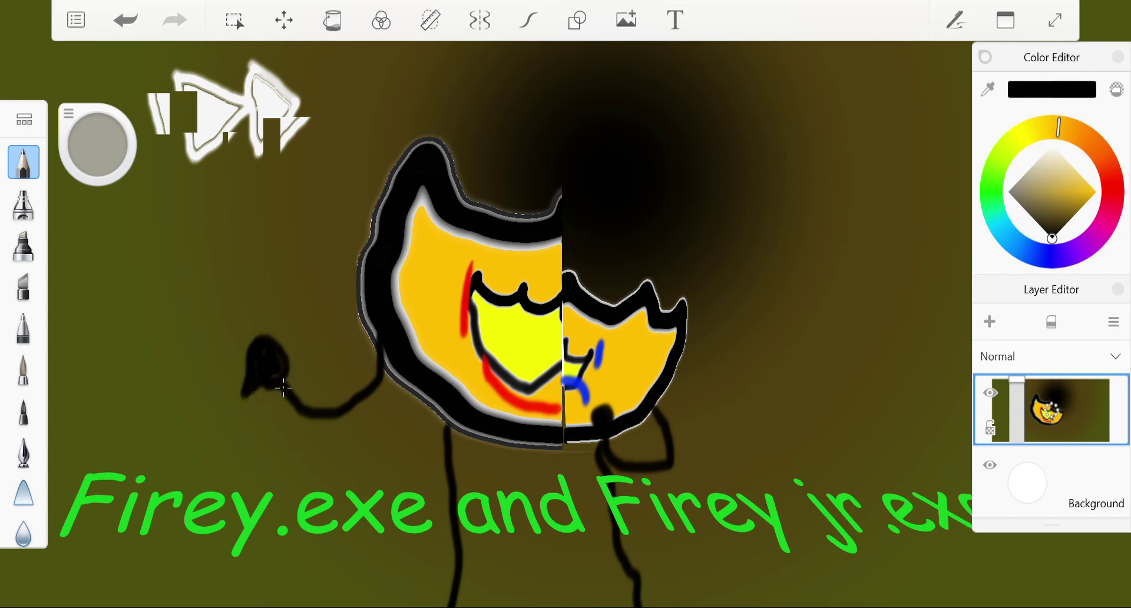
key(ctrl+z)
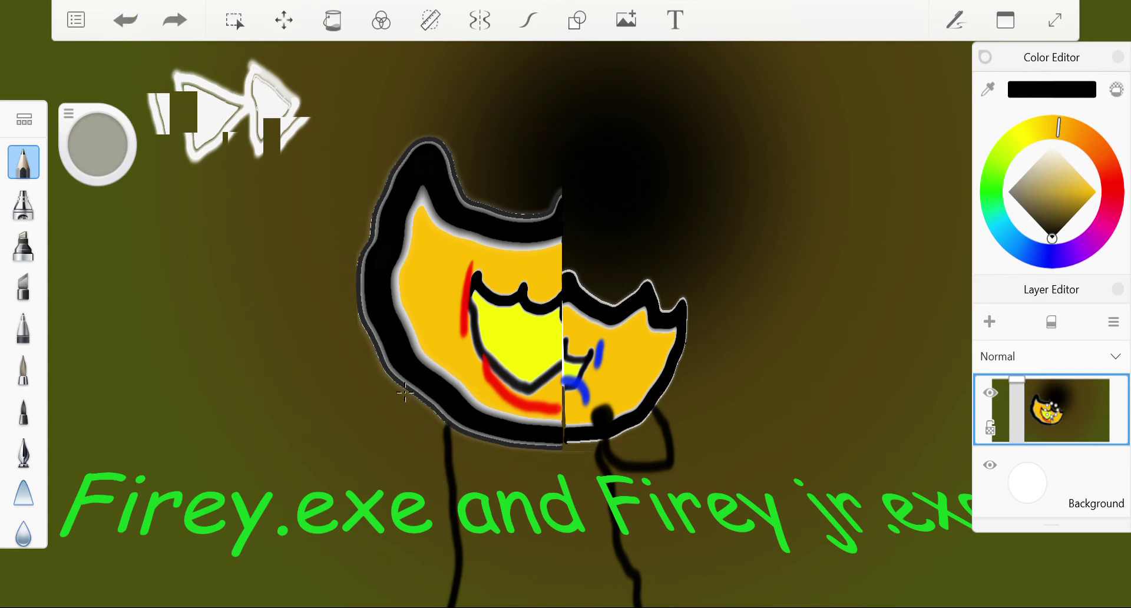
mouse_move(394, 380)
mouse_down()
mouse_move(342, 411)
mouse_move(259, 368)
mouse_move(277, 331)
mouse_move(318, 355)
mouse_move(299, 372)
mouse_up()
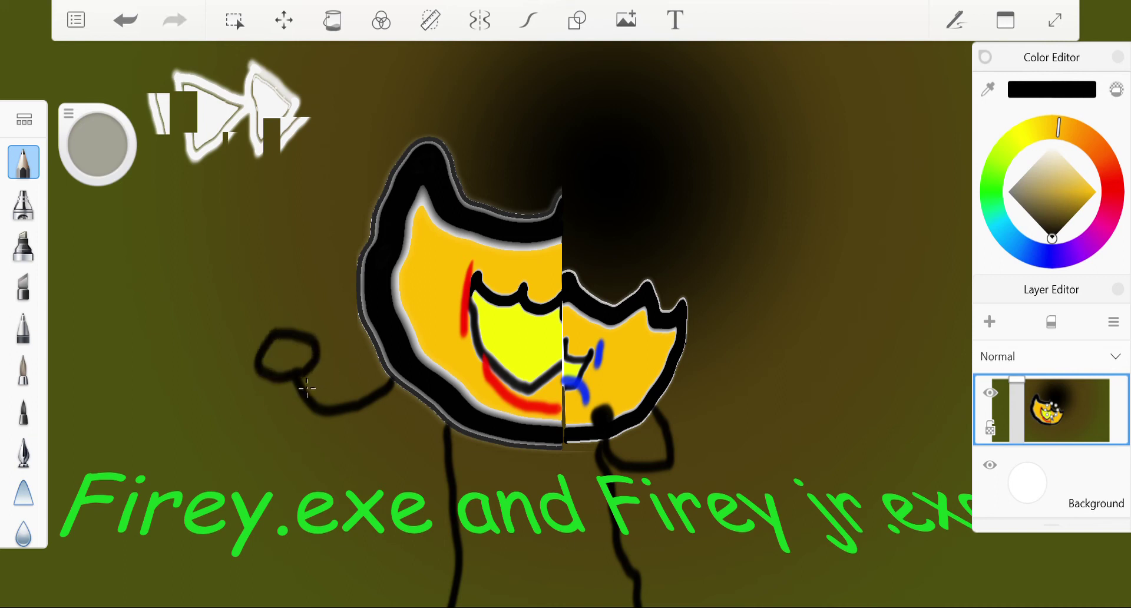
Step: Fill the open round hand at the end of the character's left arm with solid black
click(333, 20)
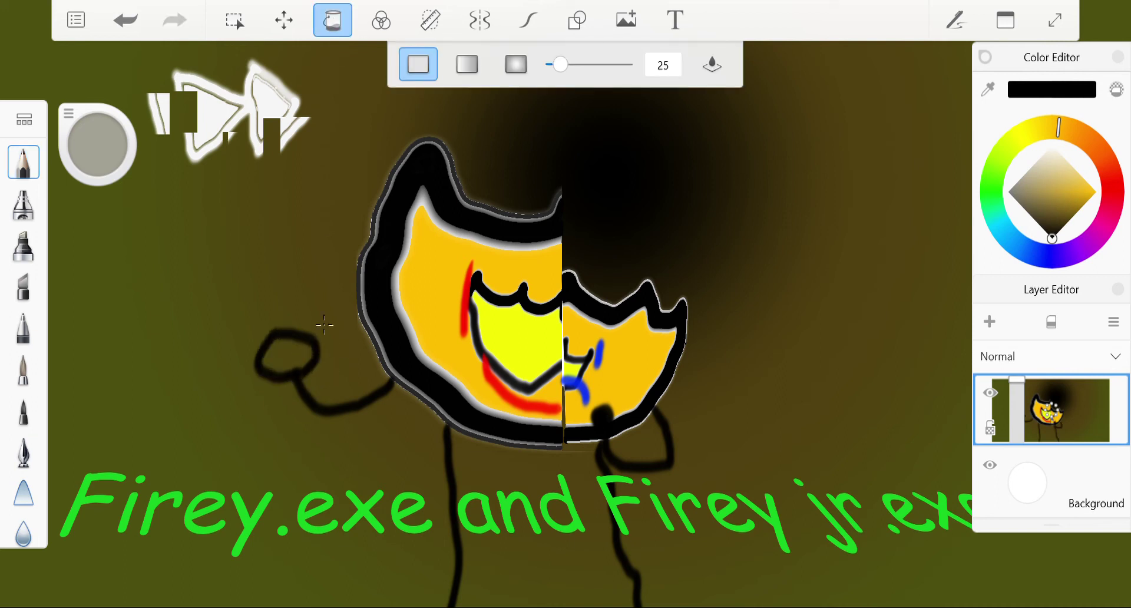
click(315, 359)
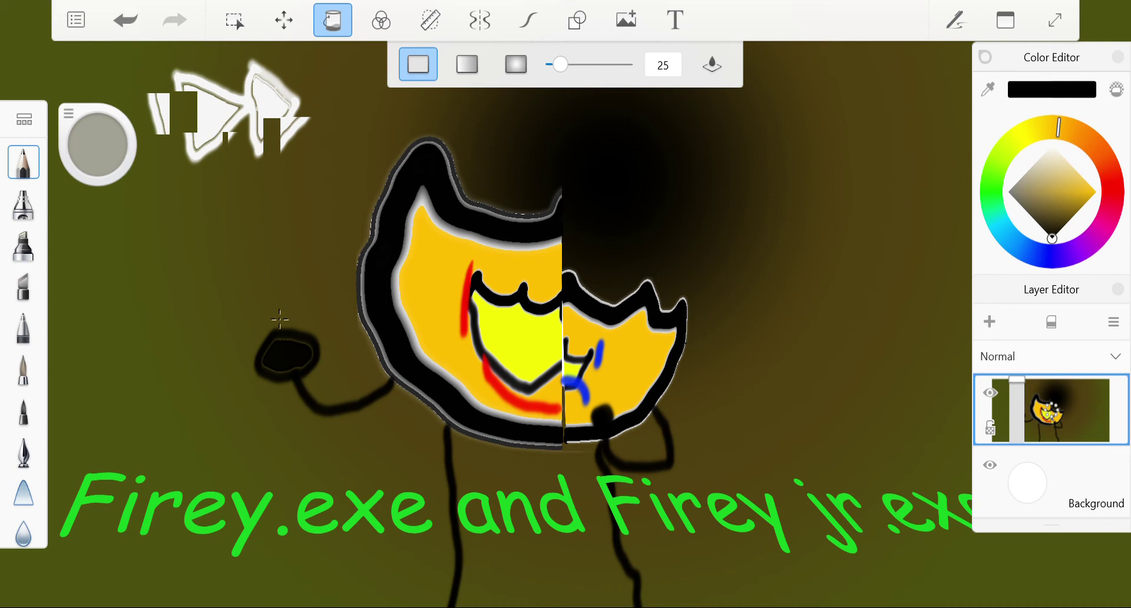
click(299, 372)
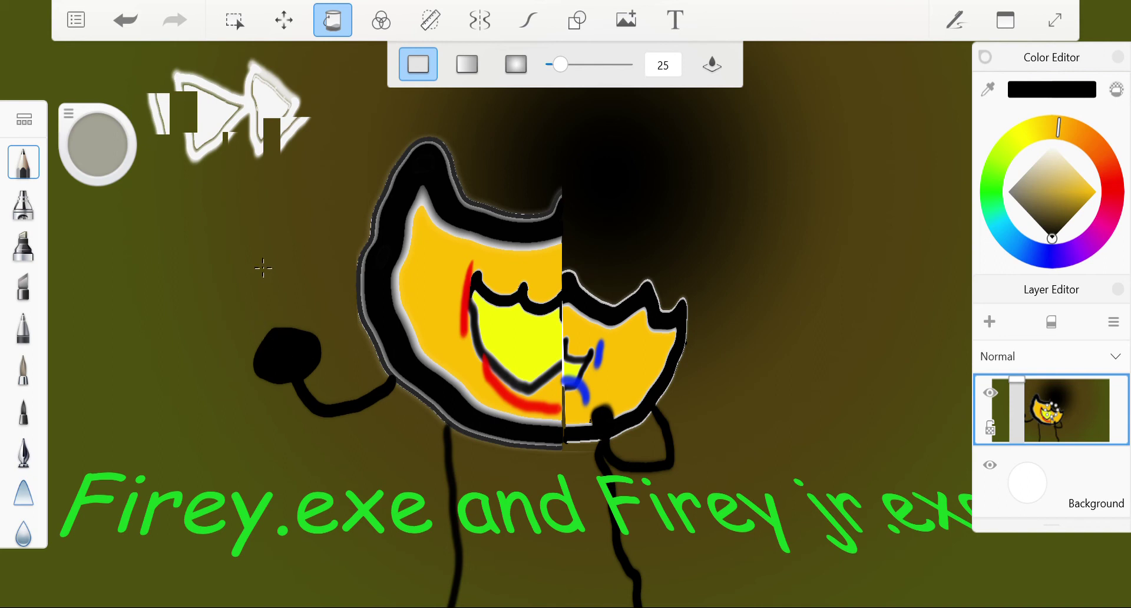
click(336, 25)
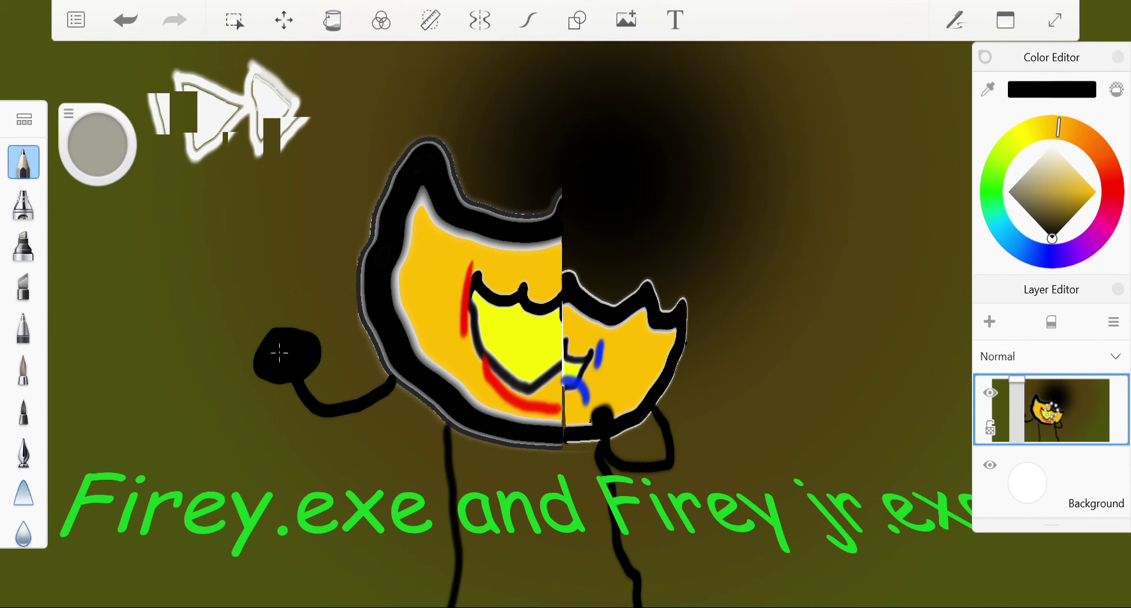
Step: Draw a narrow black knife-handle outline rising from the left hand, scribbling over its inside and undoing the scribble
mouse_move(265, 337)
mouse_down()
mouse_move(234, 272)
mouse_move(263, 273)
mouse_up()
mouse_move(292, 323)
mouse_down()
mouse_move(265, 270)
mouse_move(289, 327)
mouse_move(253, 337)
mouse_up()
drag(261, 294, 271, 327)
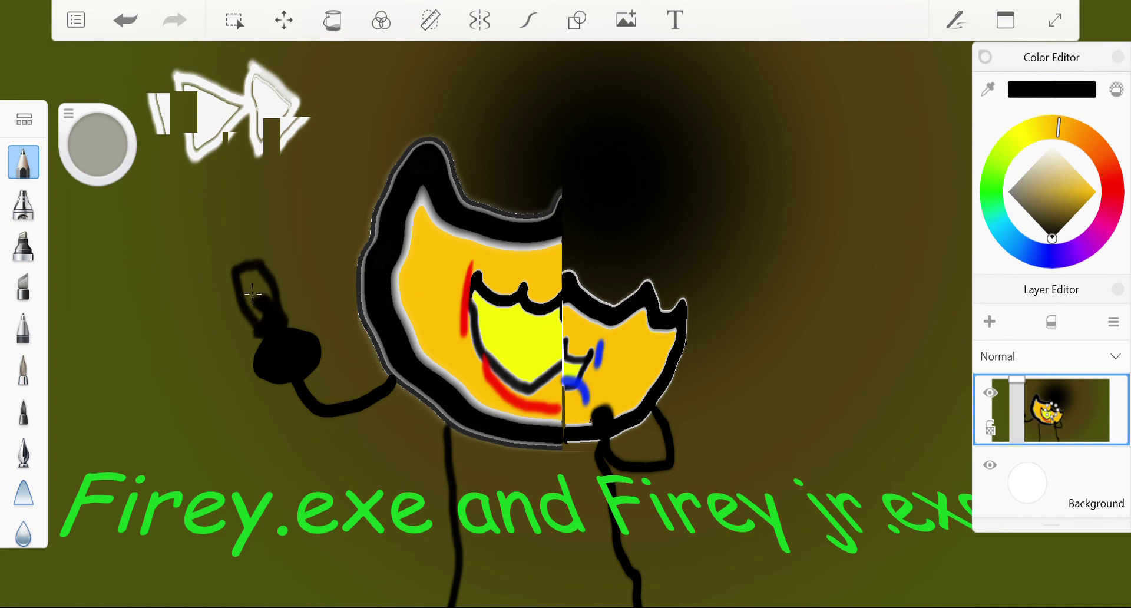
mouse_move(242, 272)
mouse_down()
mouse_move(277, 289)
mouse_move(276, 313)
mouse_move(255, 306)
mouse_move(275, 334)
mouse_up()
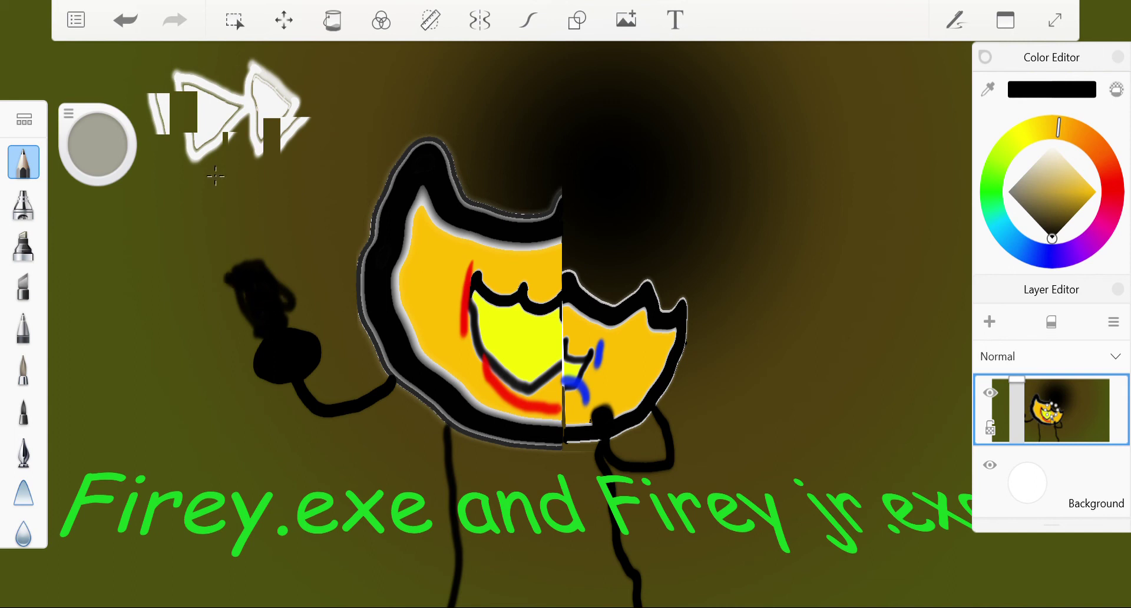
click(125, 20)
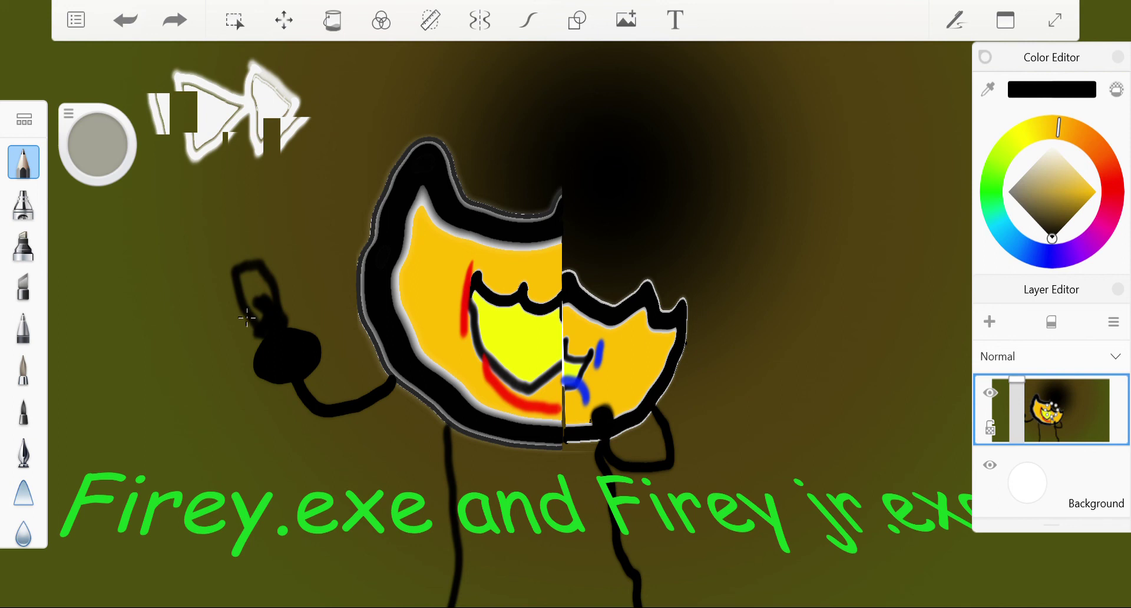
Step: Flood-fill the gaps inside the knife handle above the left hand with solid black
click(333, 20)
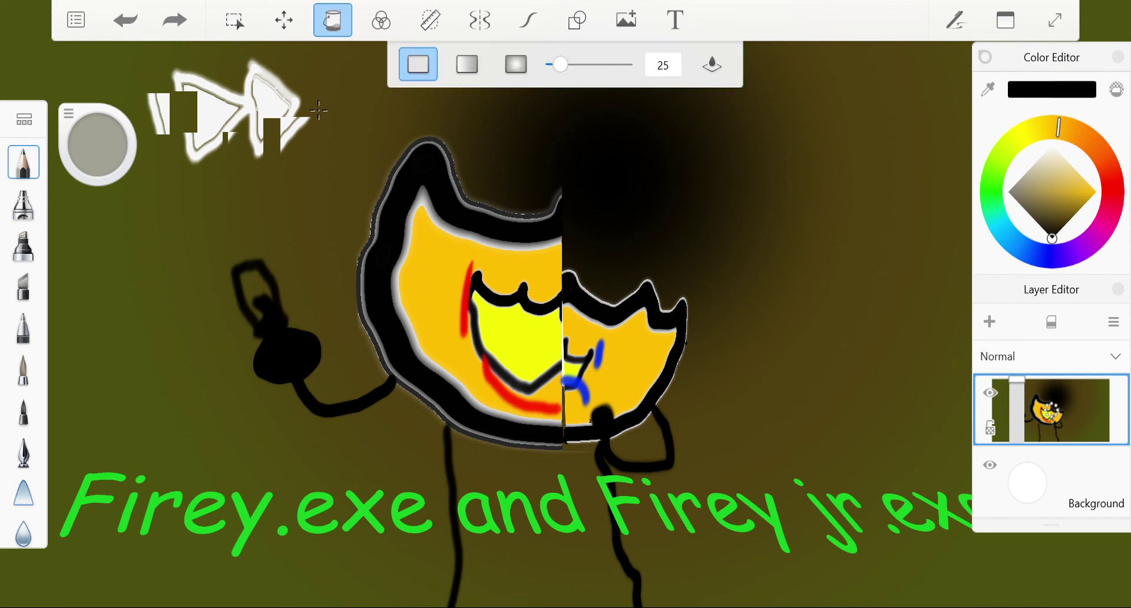
click(273, 293)
click(270, 327)
click(276, 313)
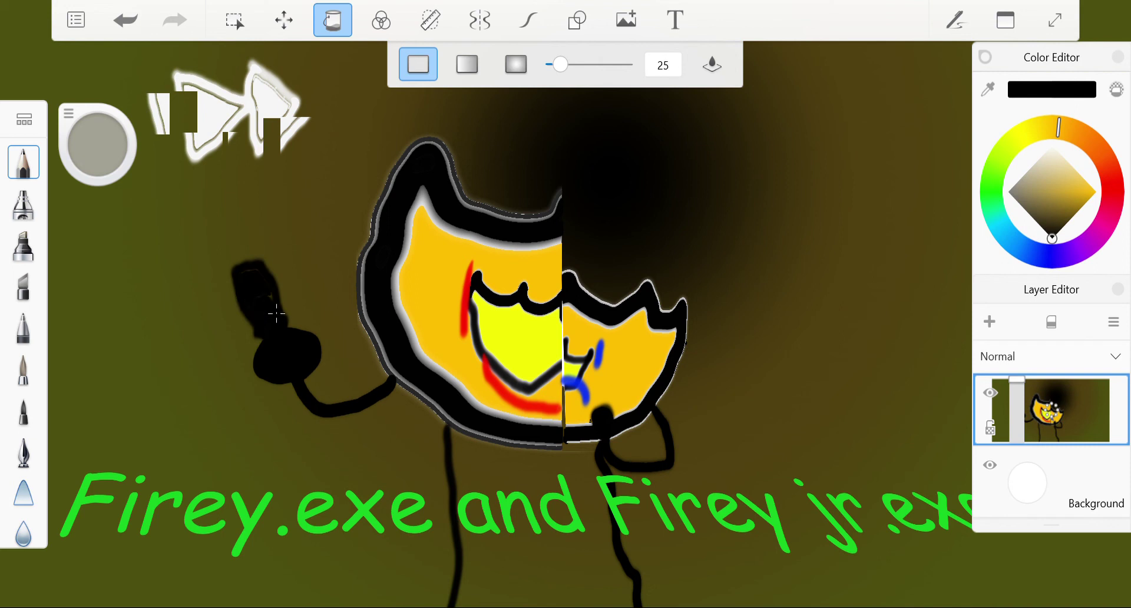
click(340, 18)
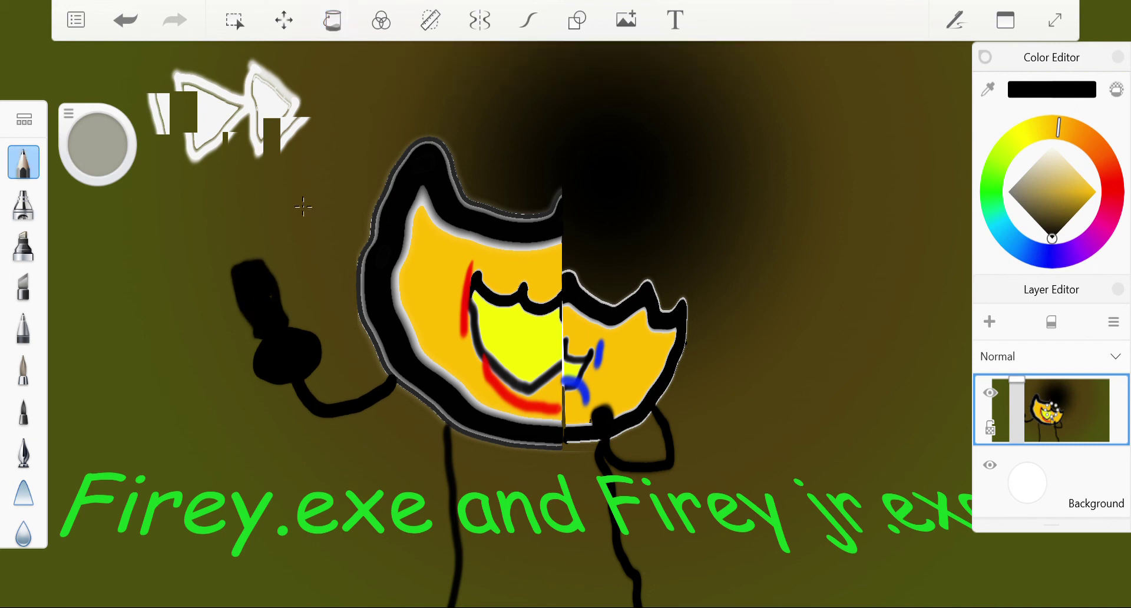
Step: Draw a black rounded blade outline extending up from the knife handle and fill its inside with medium gray
mouse_move(244, 266)
mouse_down()
mouse_move(216, 198)
mouse_move(229, 190)
mouse_move(250, 205)
mouse_move(269, 283)
mouse_move(229, 262)
mouse_up()
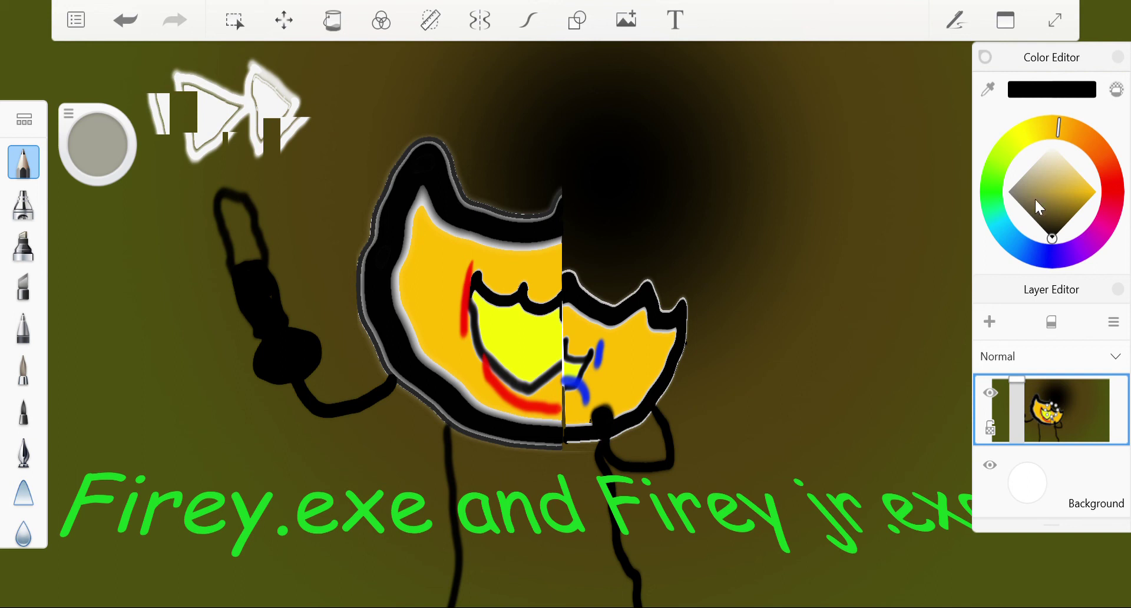
click(1008, 191)
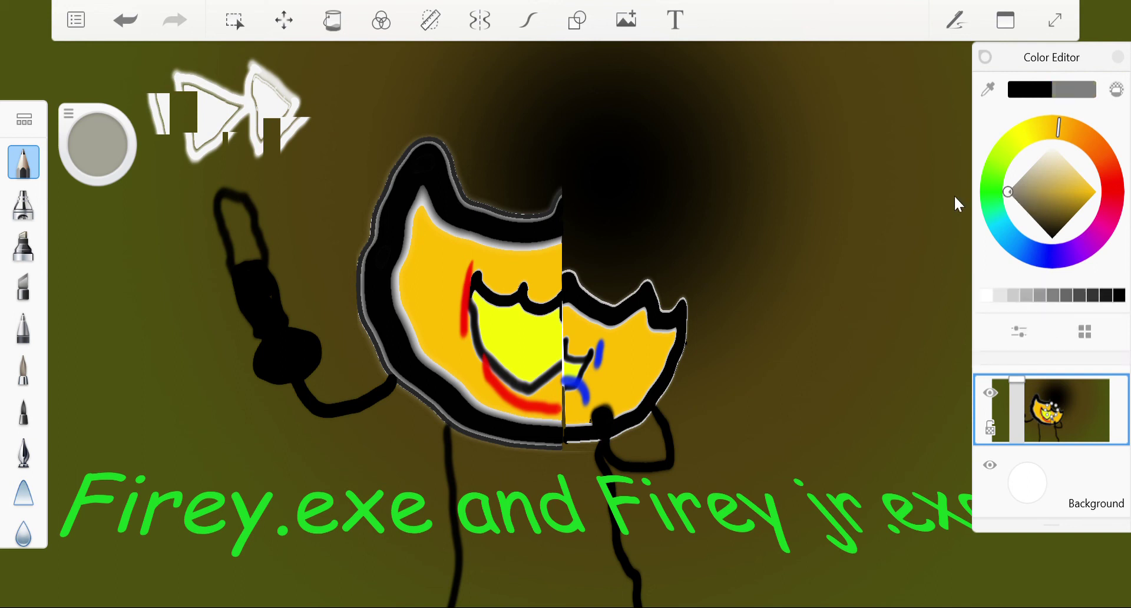
click(333, 21)
click(247, 247)
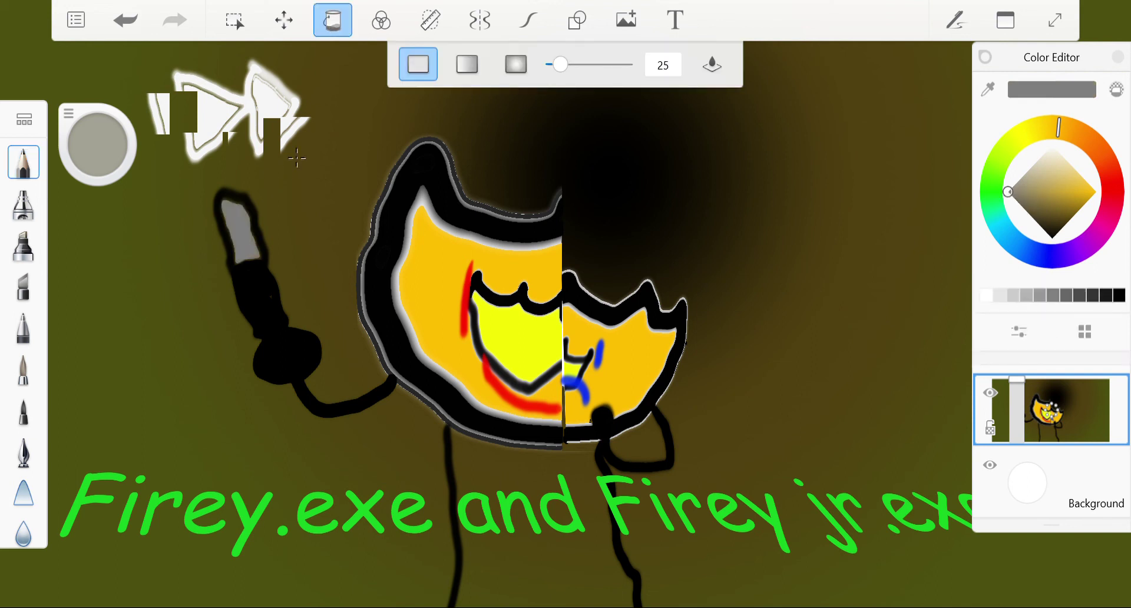
click(333, 21)
Step: Paint a bright red blood streak down the right half of the gray knife blade
click(1115, 191)
drag(1072, 184, 1129, 195)
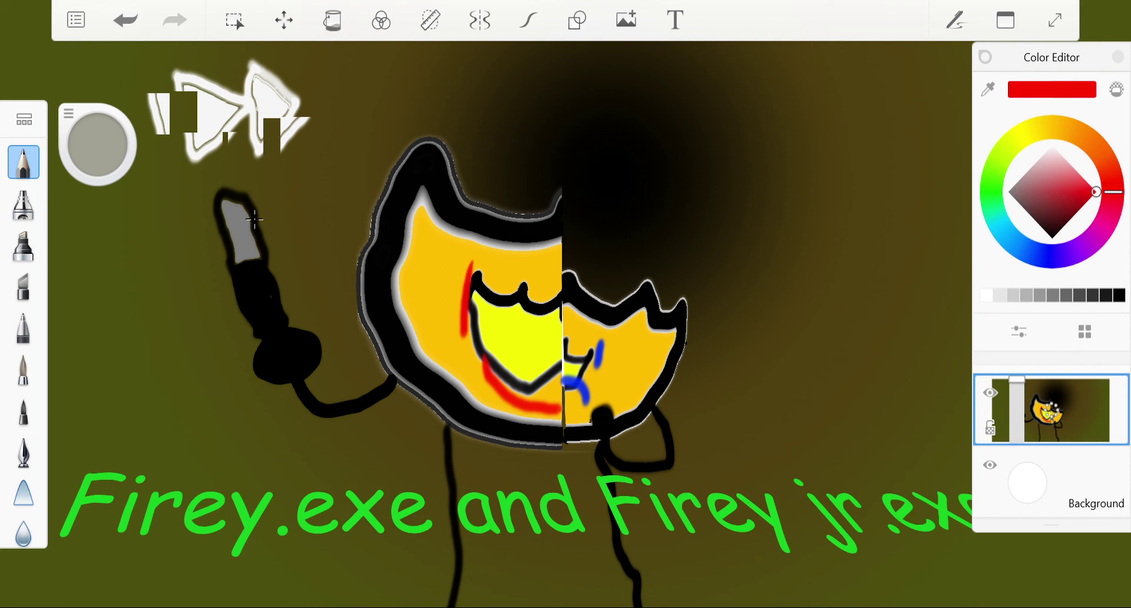
drag(251, 227, 271, 269)
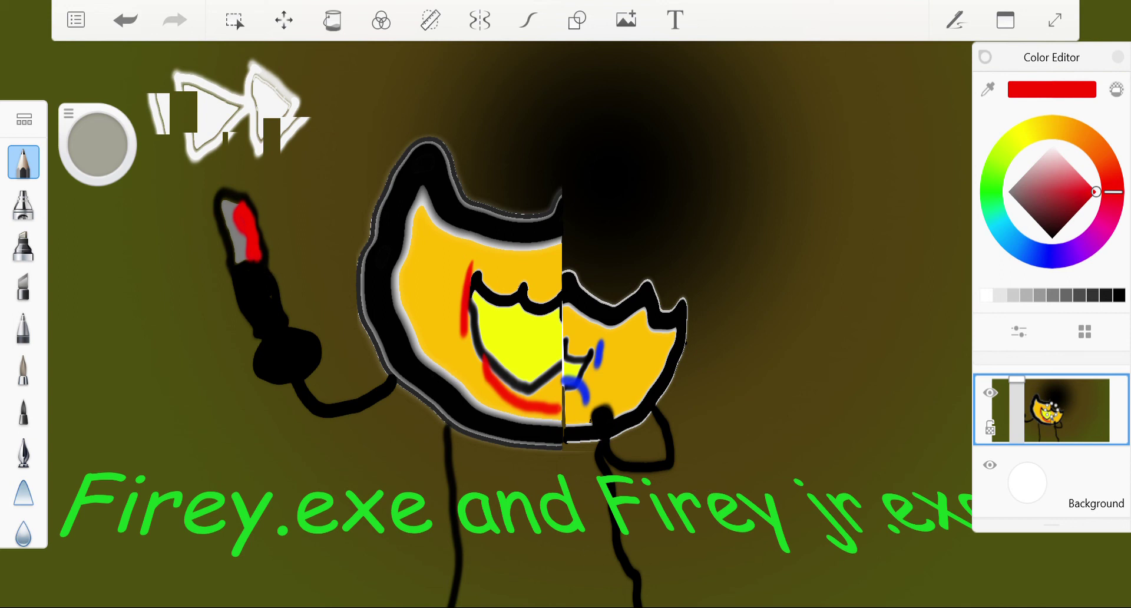